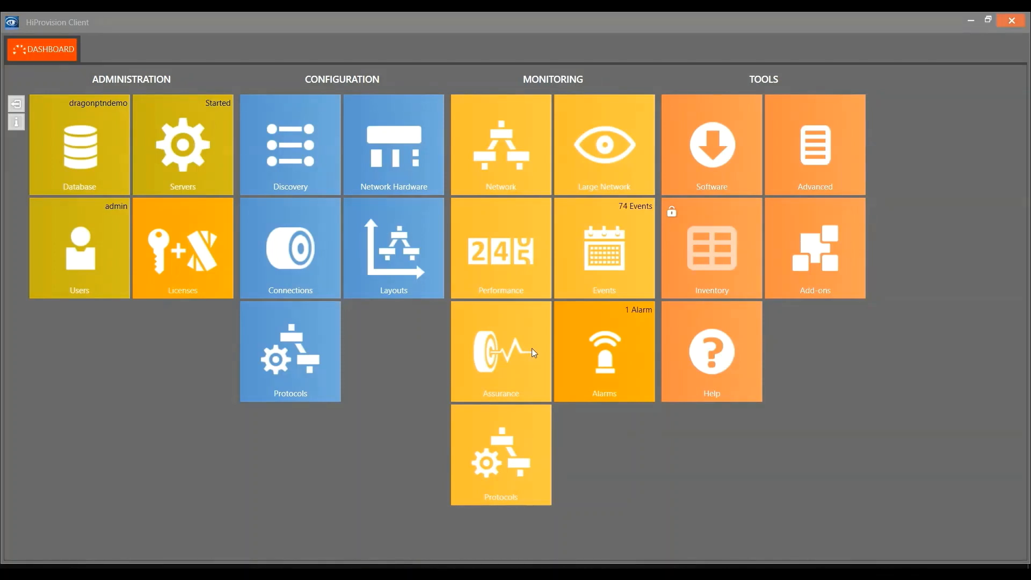
# In the network connections, begin a new tunnel named Test with Point-to-Point topology and protection enabled.
pyautogui.click(293, 247)
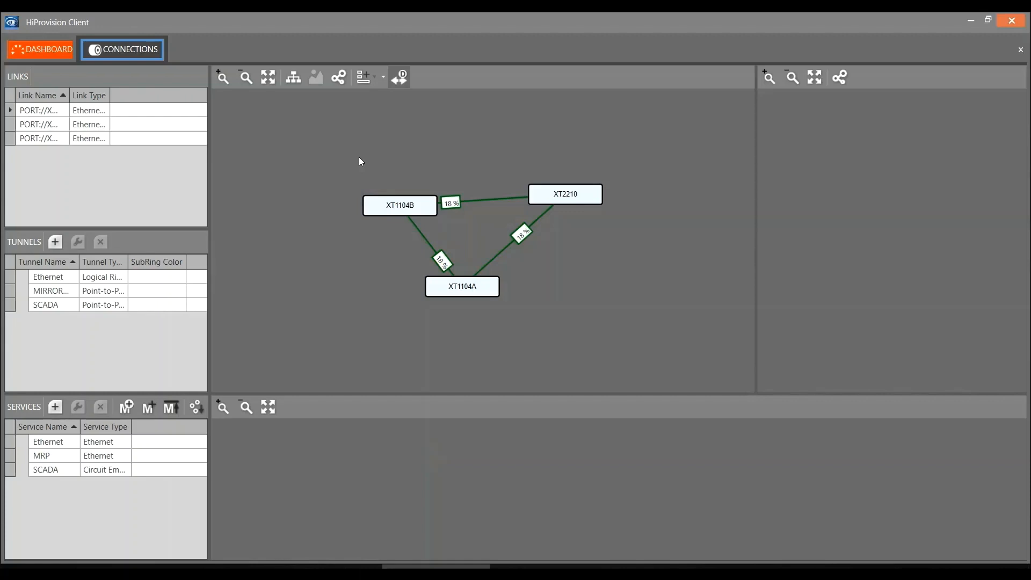
pyautogui.click(55, 243)
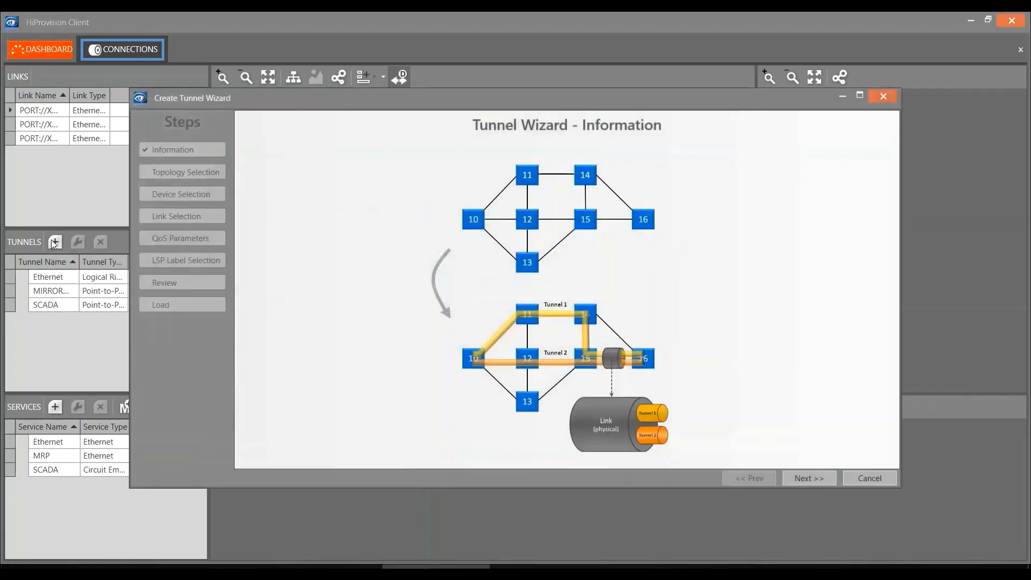
pyautogui.click(810, 478)
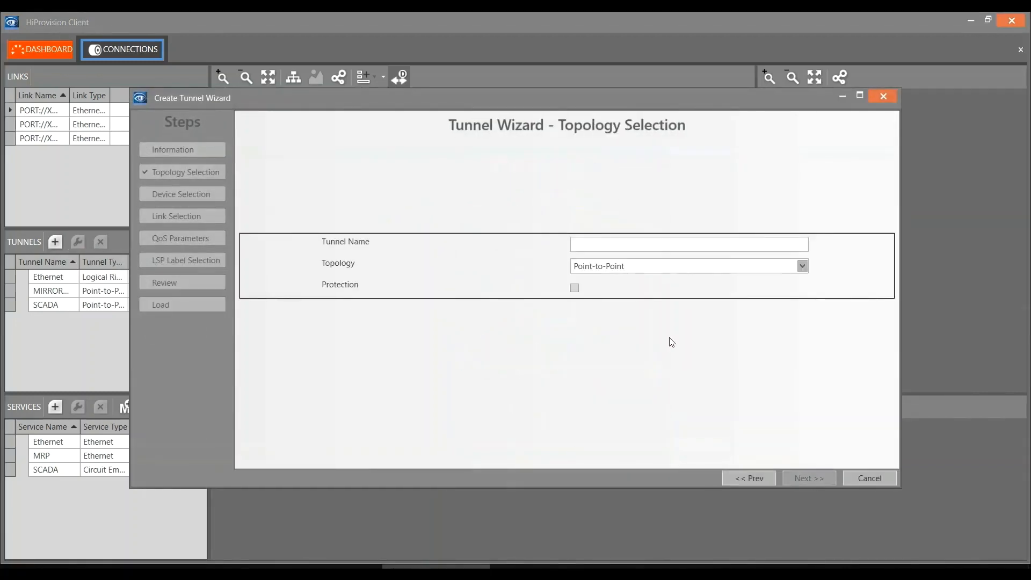
pyautogui.click(616, 246)
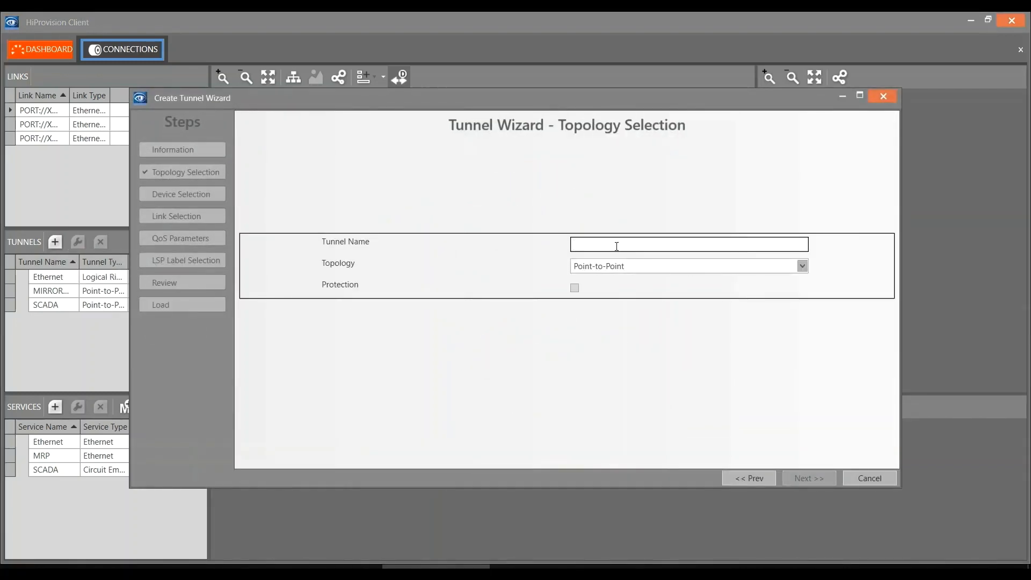
pyautogui.write('Test')
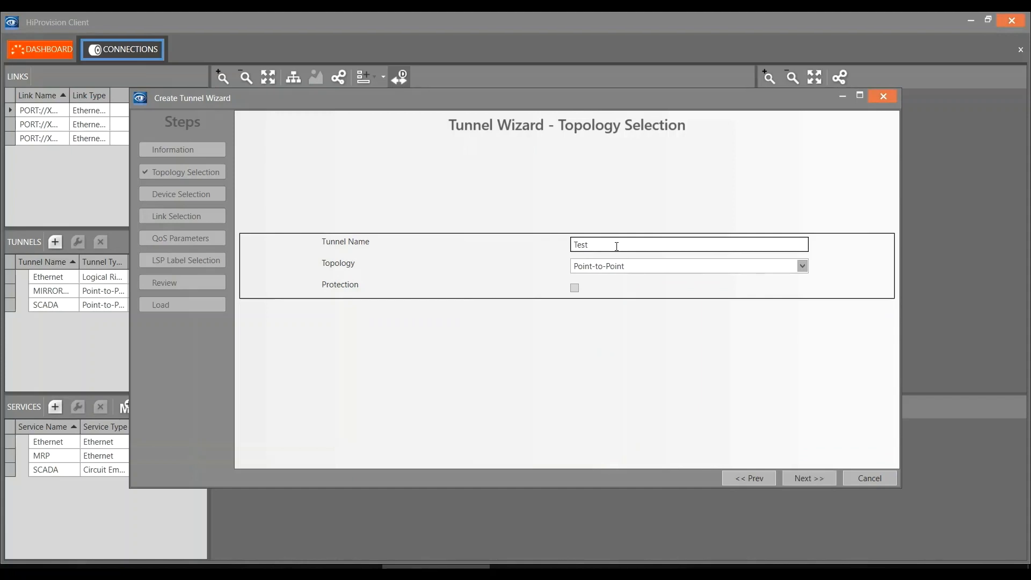
pyautogui.click(635, 267)
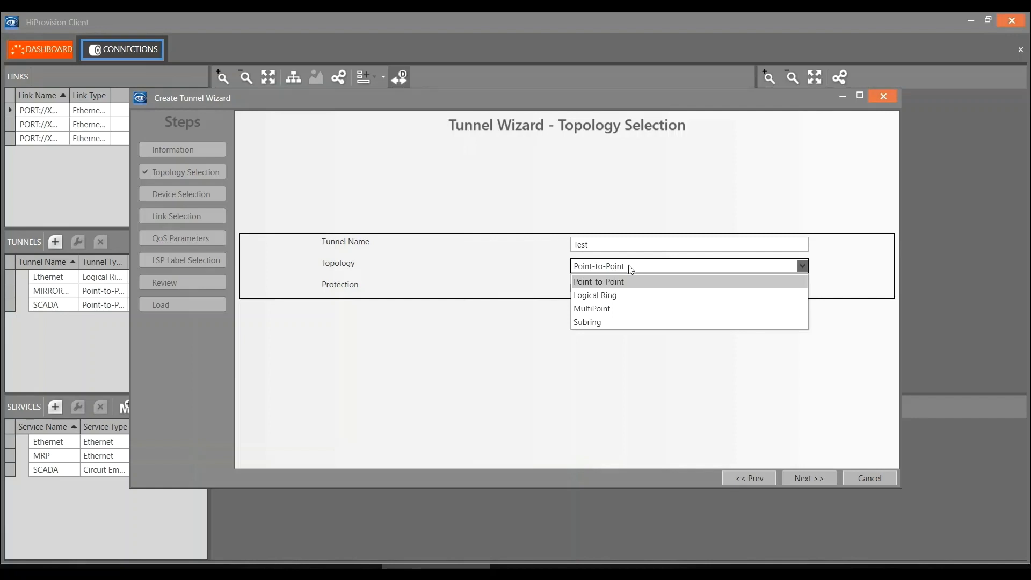
pyautogui.click(607, 287)
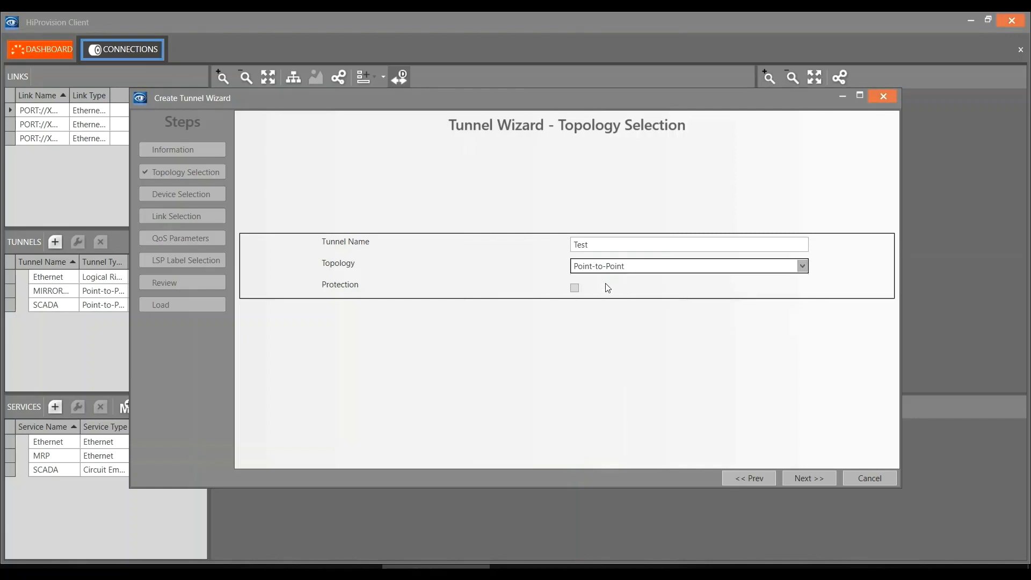
pyautogui.click(576, 288)
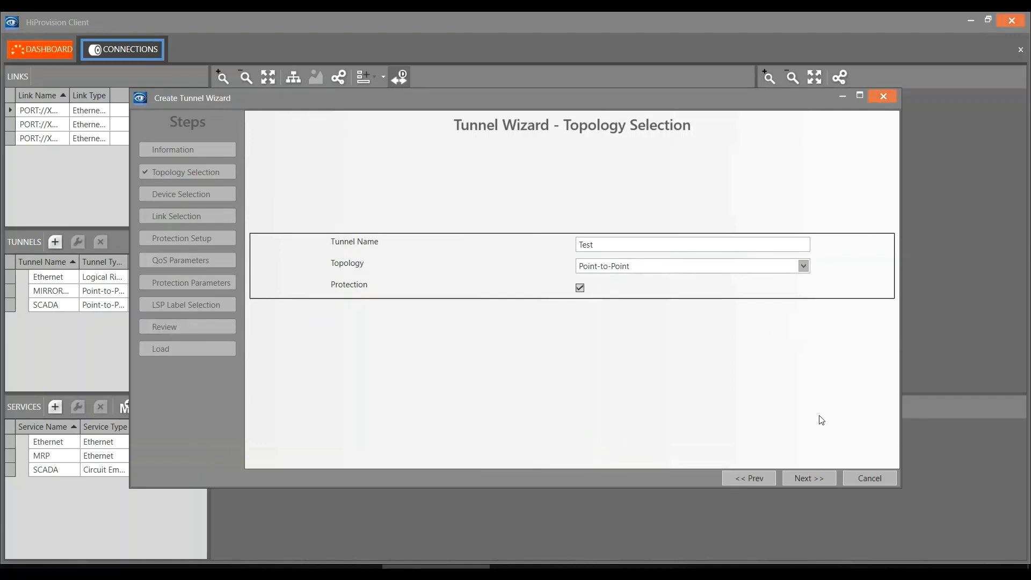
pyautogui.click(803, 479)
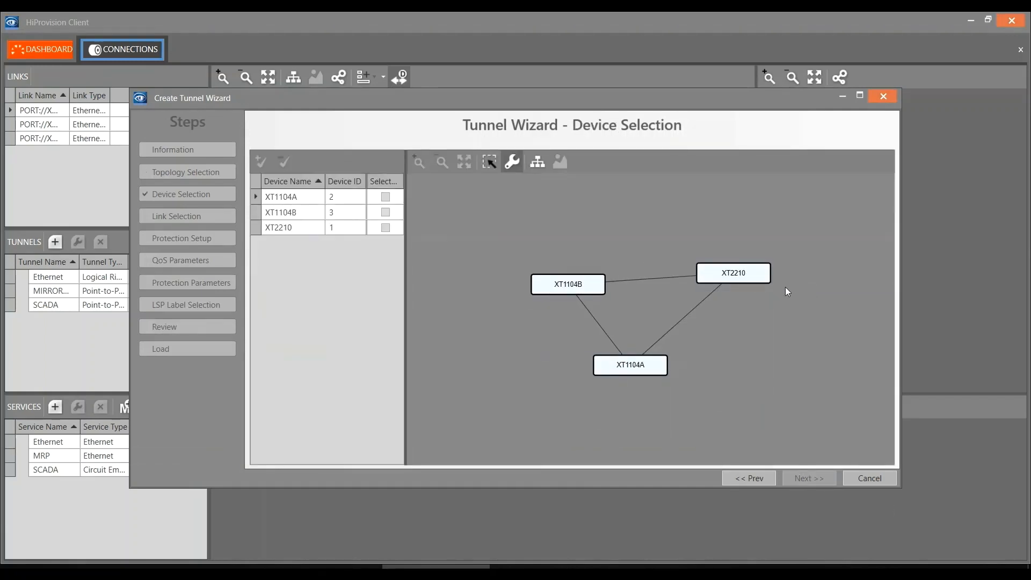
# Select devices XT2210 and XT1104B for the tunnel and use the direct link between them as its working path.
pyautogui.click(746, 276)
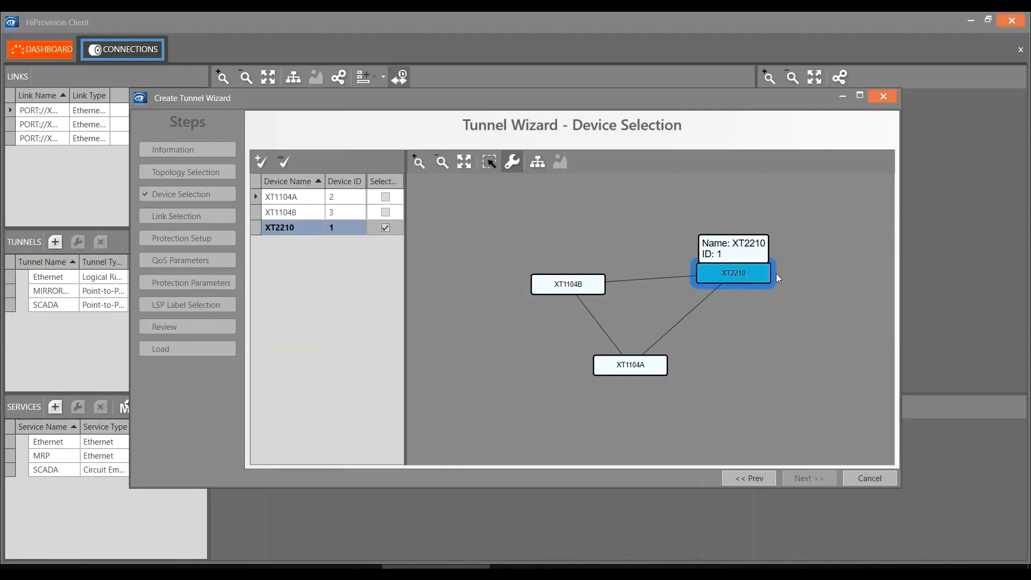
pyautogui.click(572, 293)
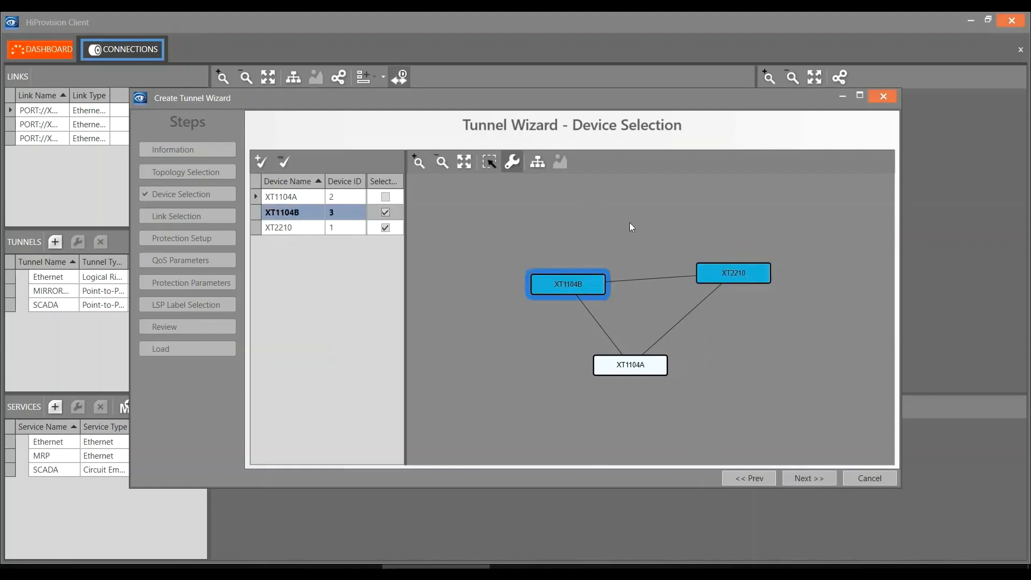
pyautogui.click(815, 479)
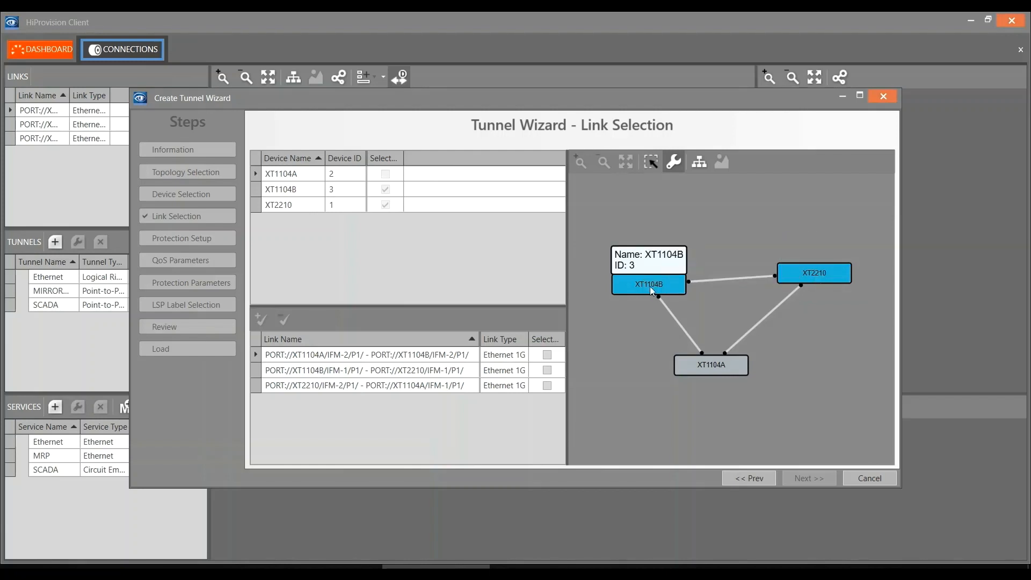
pyautogui.click(710, 282)
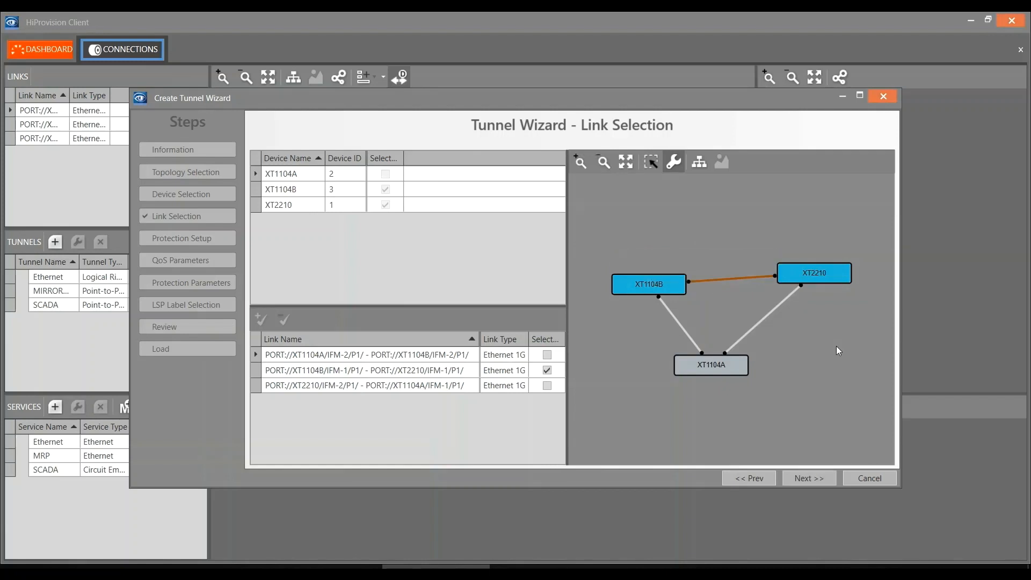
pyautogui.click(810, 475)
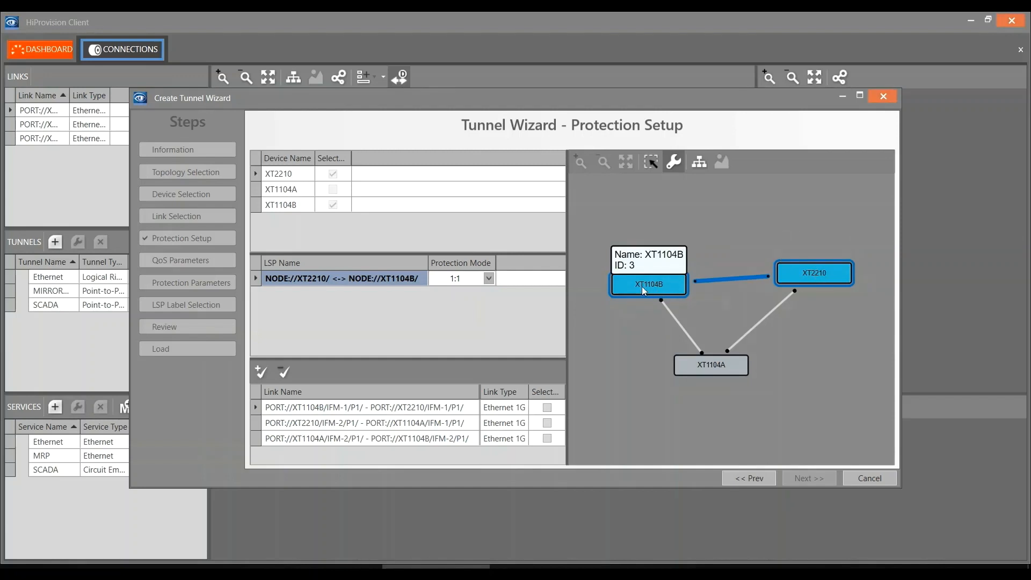
# Set up the protection path through XT1104A using the XT2210–XT1104A and XT1104A–XT1104B links.
pyautogui.click(757, 321)
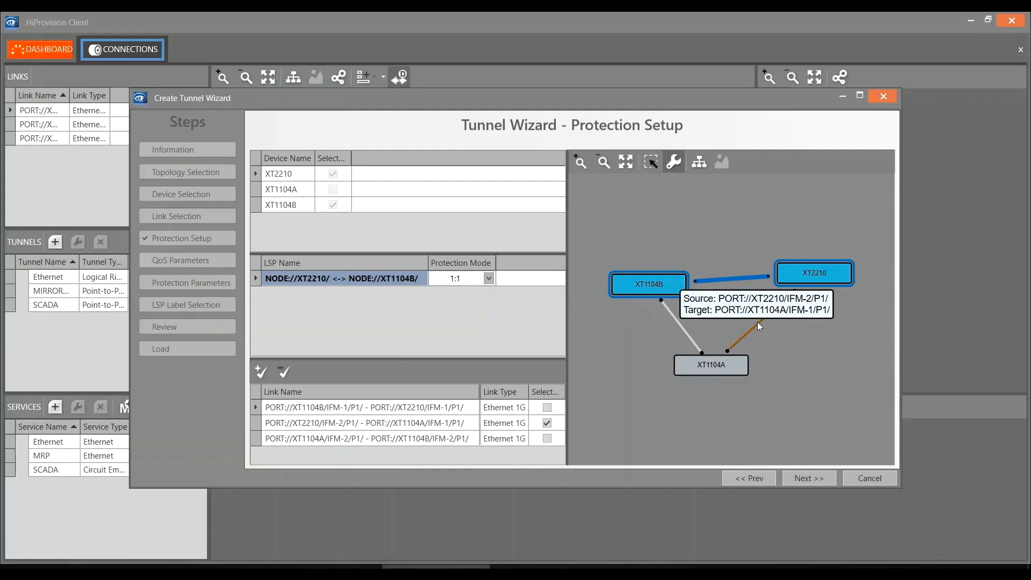
pyautogui.click(687, 334)
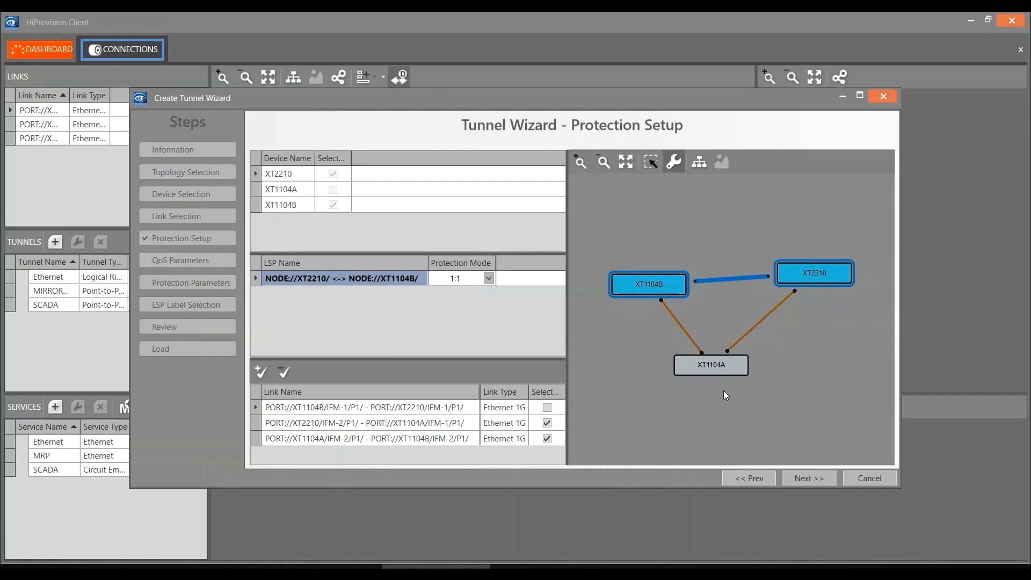
pyautogui.click(803, 476)
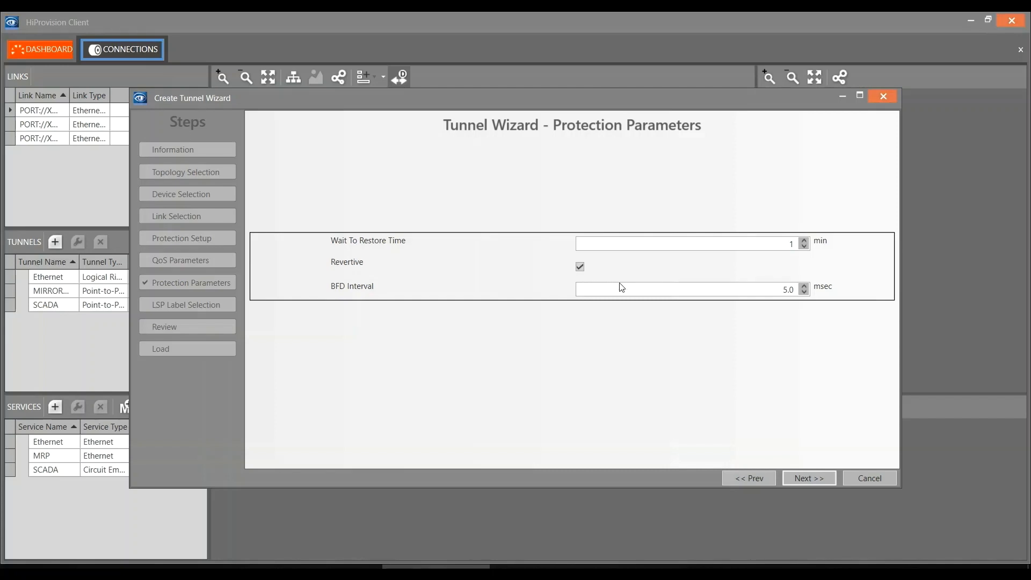
# Finish the tunnel with the default protection parameters and LSP labels, closing the wizard without loading it to the devices.
pyautogui.click(822, 478)
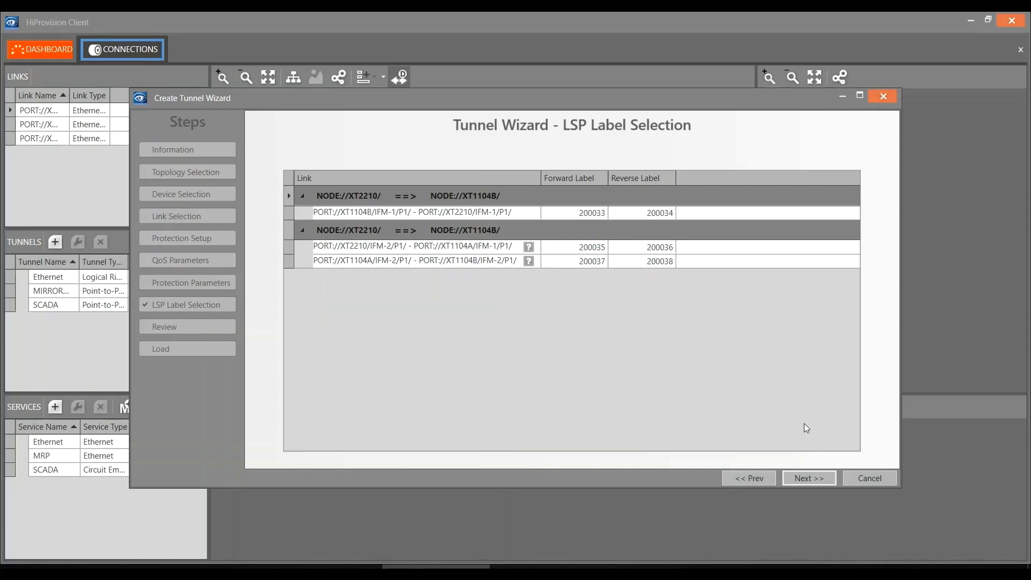
pyautogui.click(810, 480)
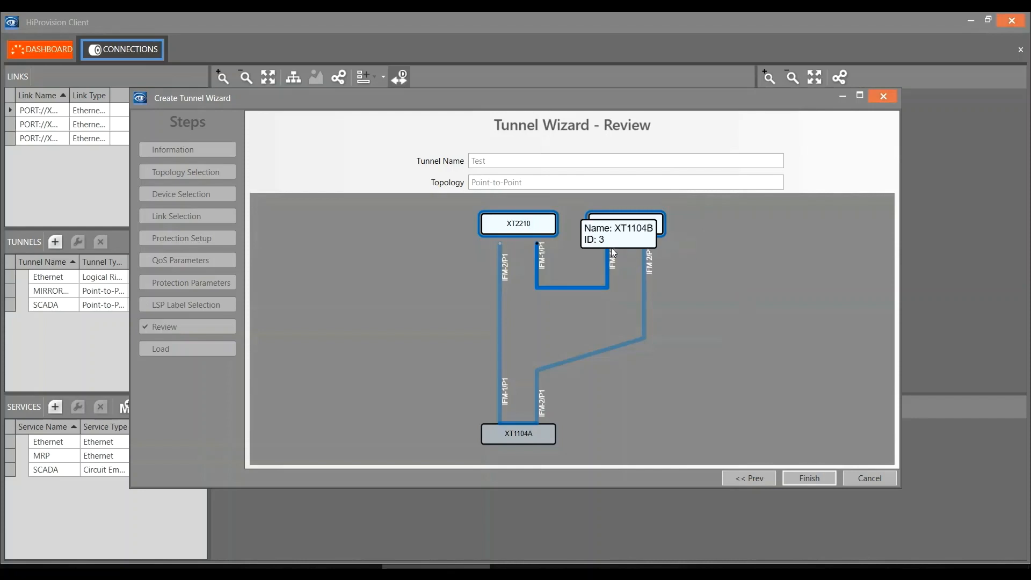
pyautogui.moveTo(645, 288)
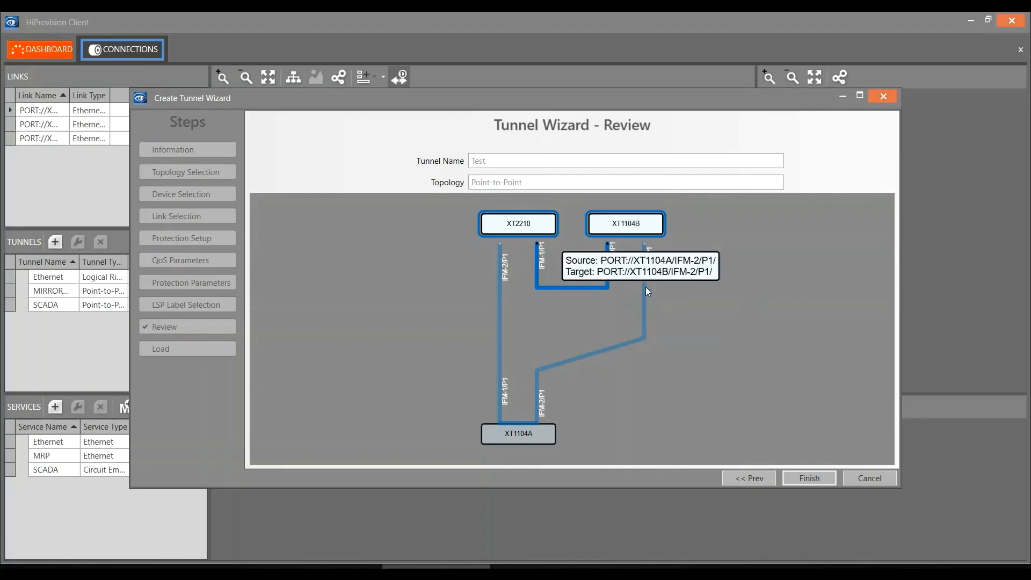
pyautogui.click(806, 478)
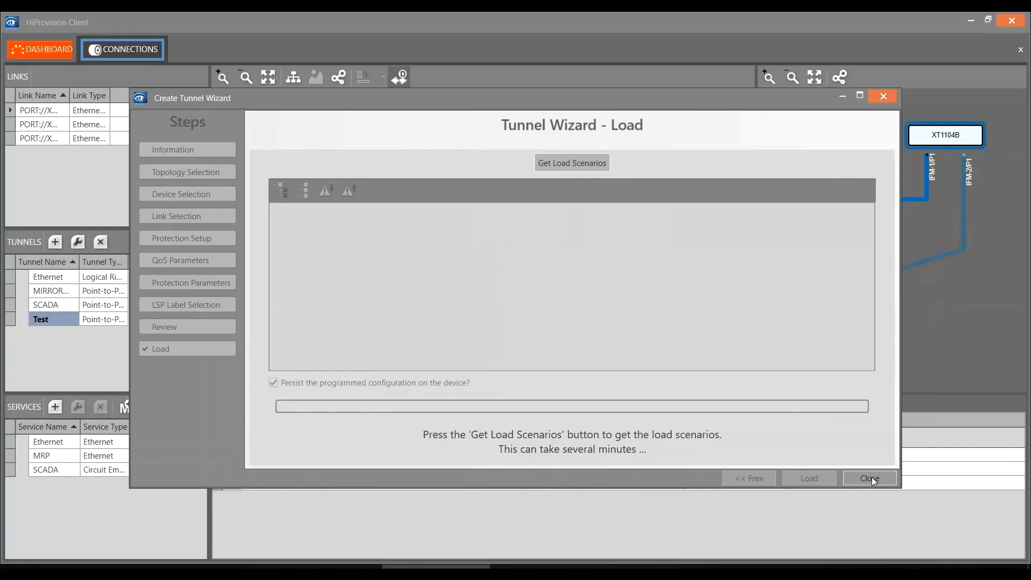
pyautogui.click(871, 477)
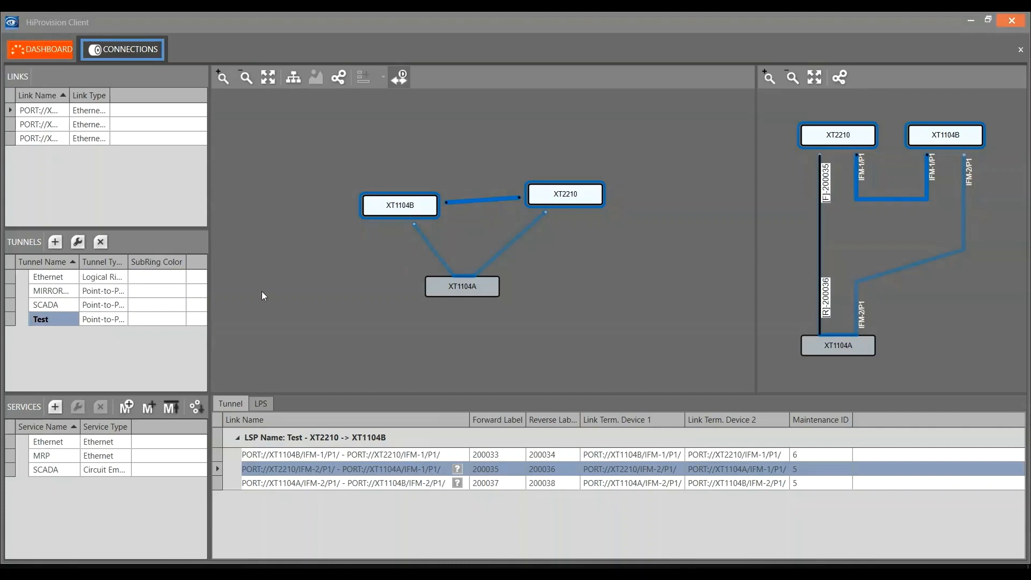
# Begin a new service named Test with service type Ethernet and Port based usage.
pyautogui.click(57, 406)
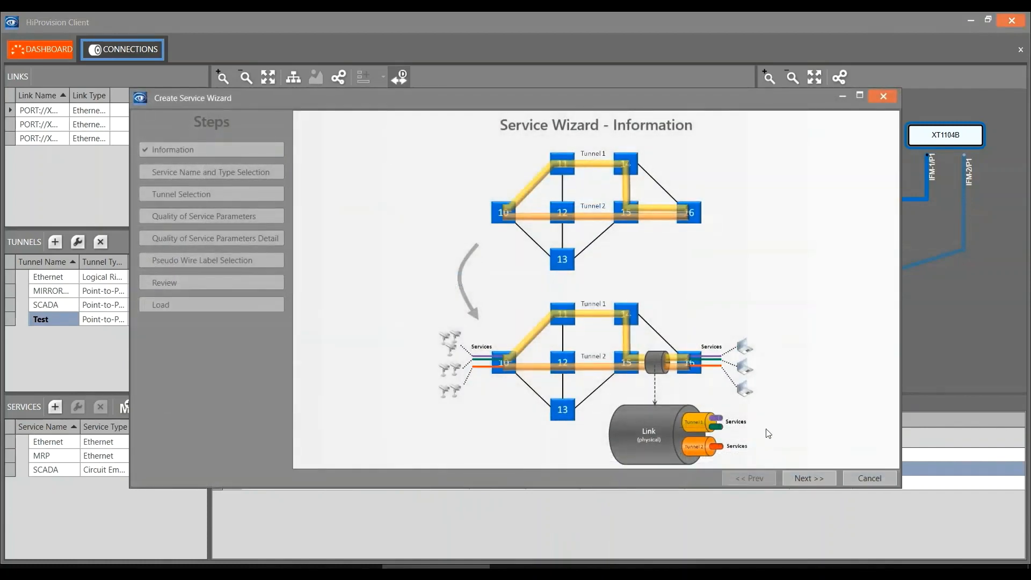
pyautogui.click(811, 478)
pyautogui.click(702, 207)
pyautogui.write('Test')
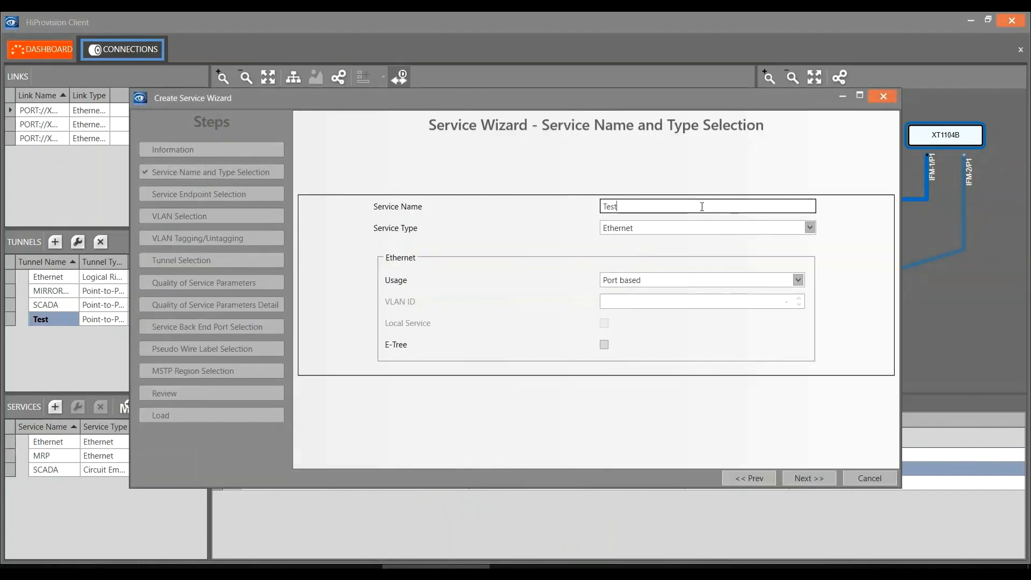
pyautogui.click(714, 232)
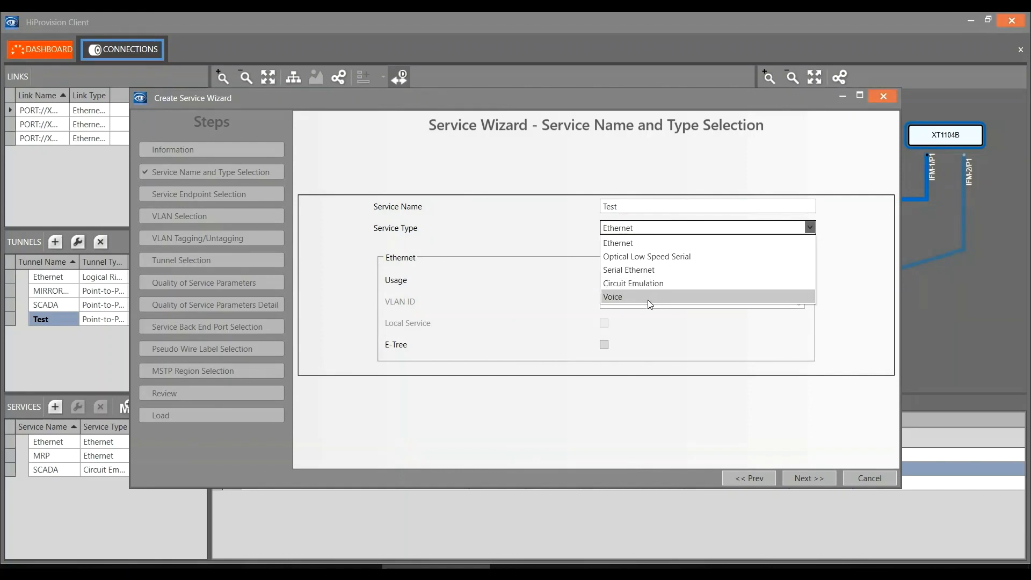
pyautogui.click(636, 244)
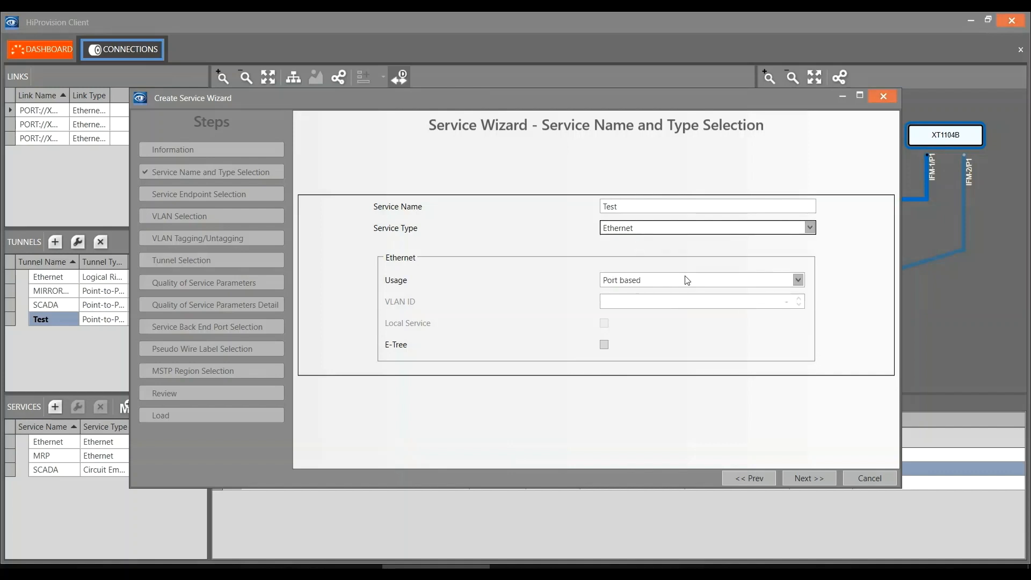
pyautogui.click(797, 282)
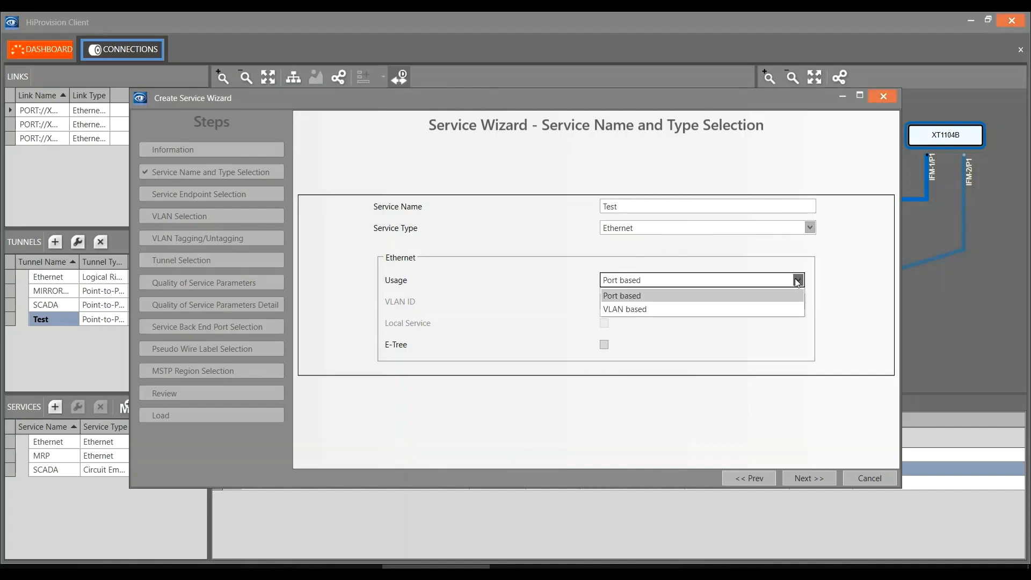
pyautogui.click(722, 294)
pyautogui.click(817, 476)
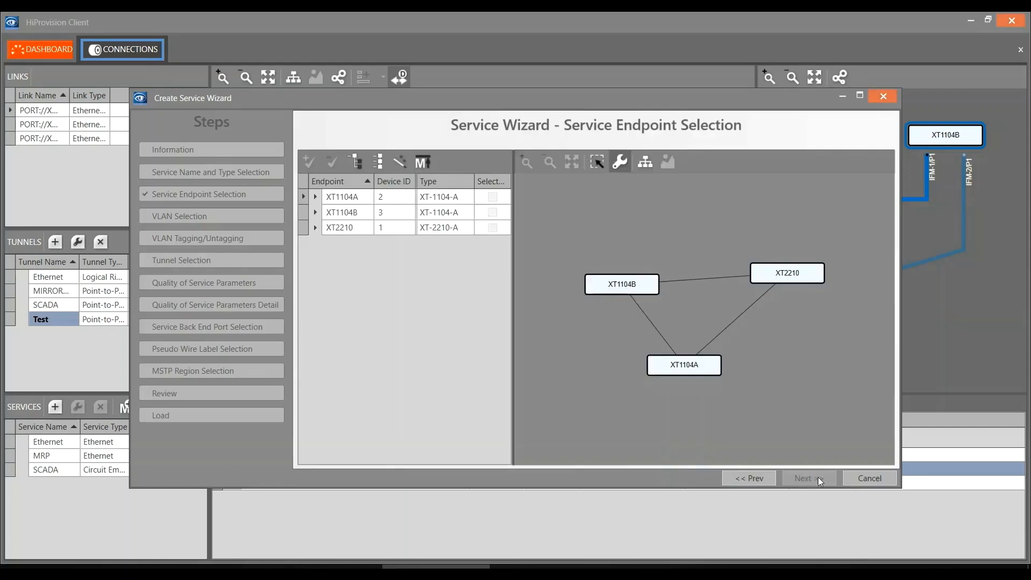
# Choose port IFM-1/P4 on XT2210 and port IFM-1/P4 on XT1104B as the service endpoints.
pyautogui.doubleClick(799, 276)
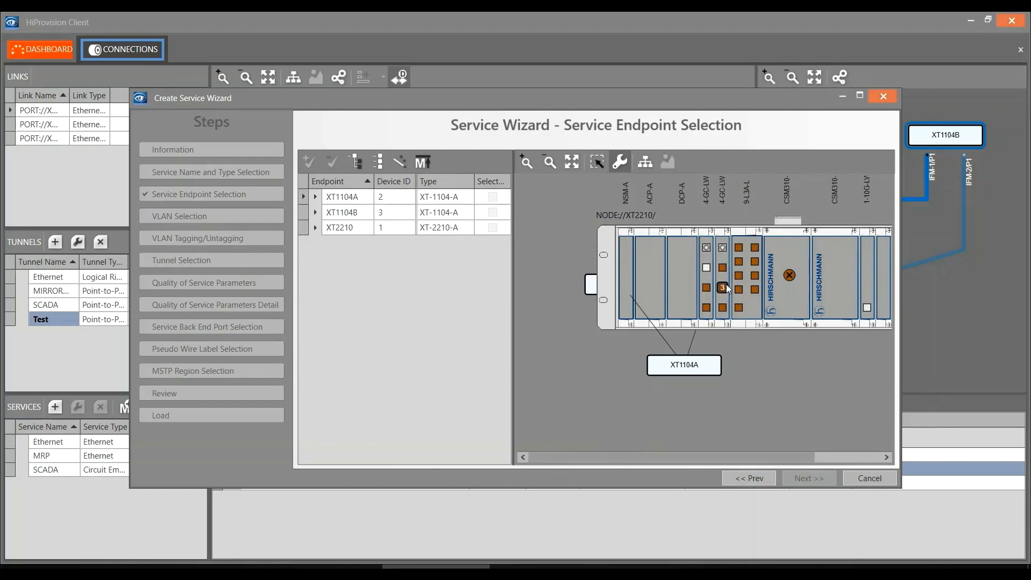
pyautogui.click(706, 314)
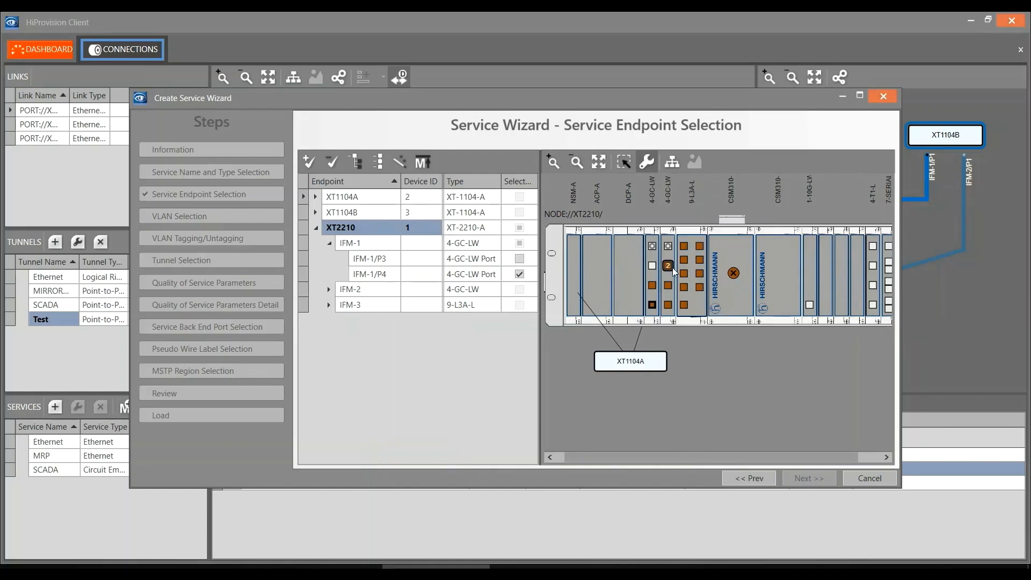
pyautogui.moveTo(740, 320); pyautogui.dragTo(728, 333)
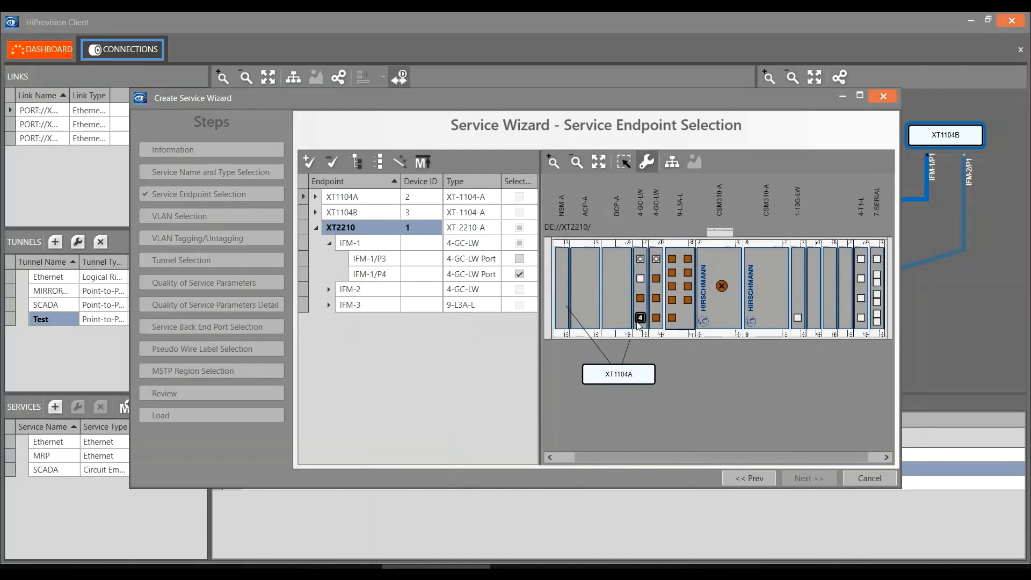
pyautogui.doubleClick(581, 305)
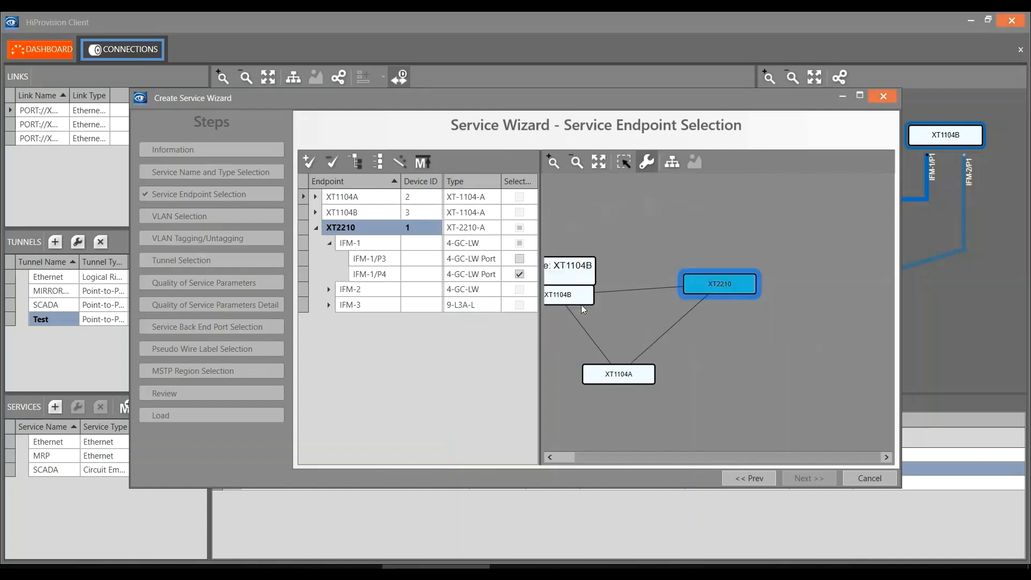
pyautogui.moveTo(655, 311); pyautogui.dragTo(746, 311)
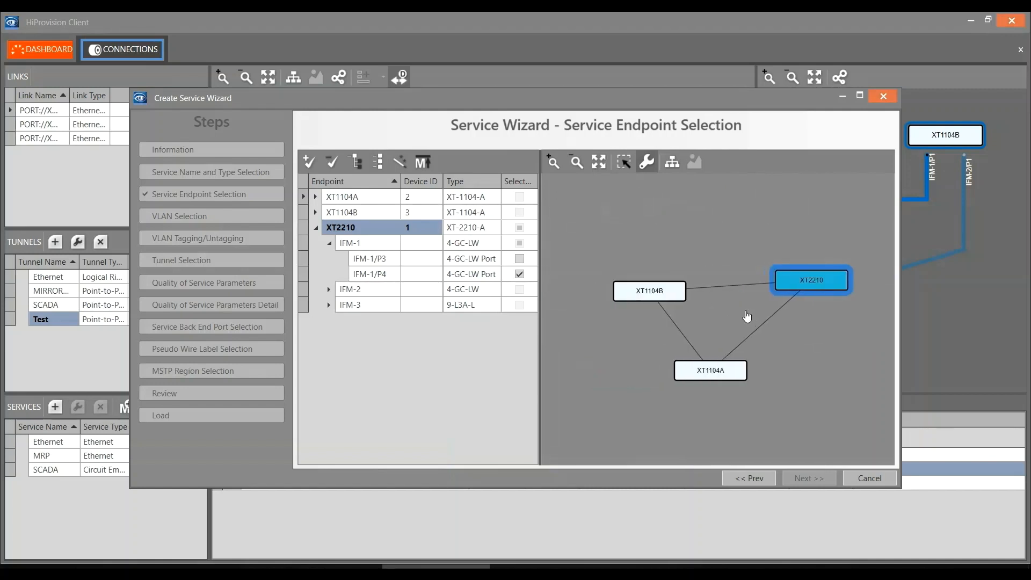
pyautogui.doubleClick(652, 293)
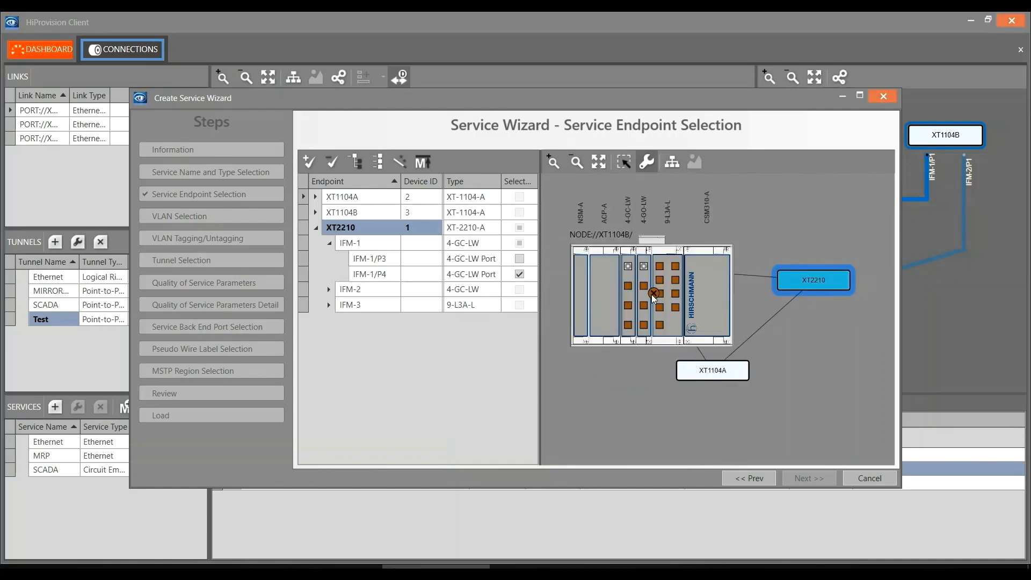
pyautogui.click(628, 325)
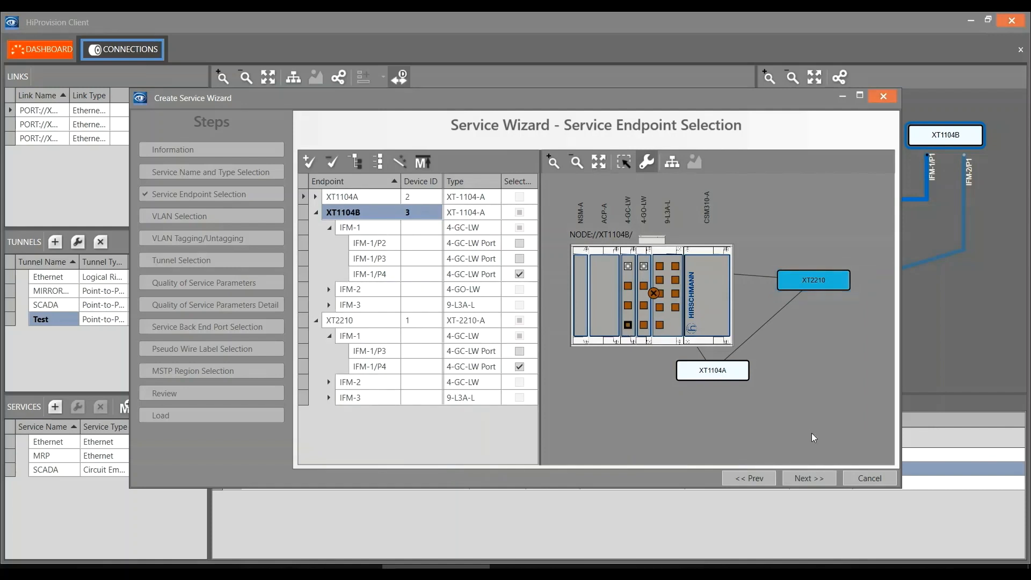
# Review the egress VLAN tagging modes and leave both service endpoints on Keep Tag.
pyautogui.click(802, 478)
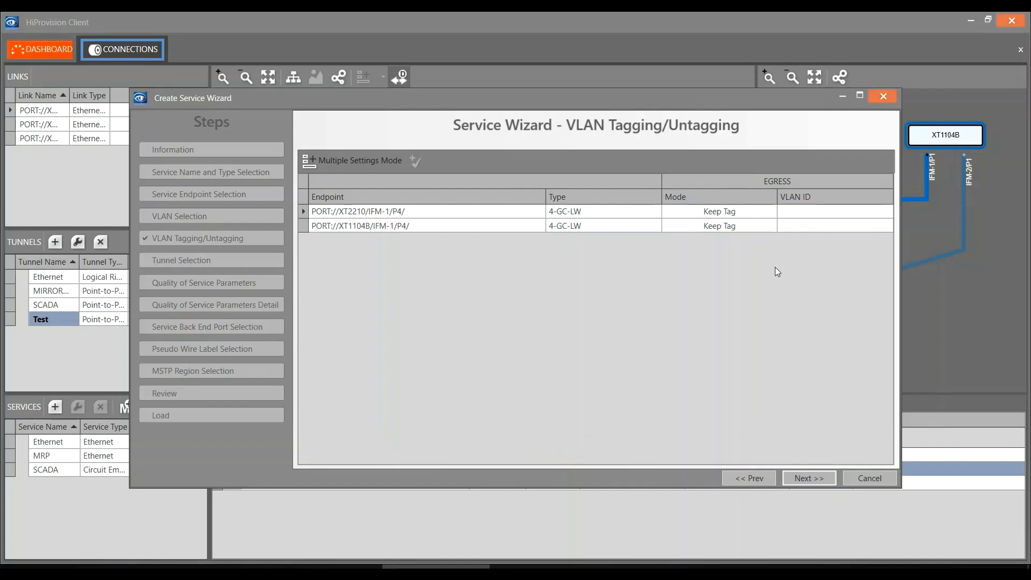
pyautogui.click(762, 207)
pyautogui.click(772, 209)
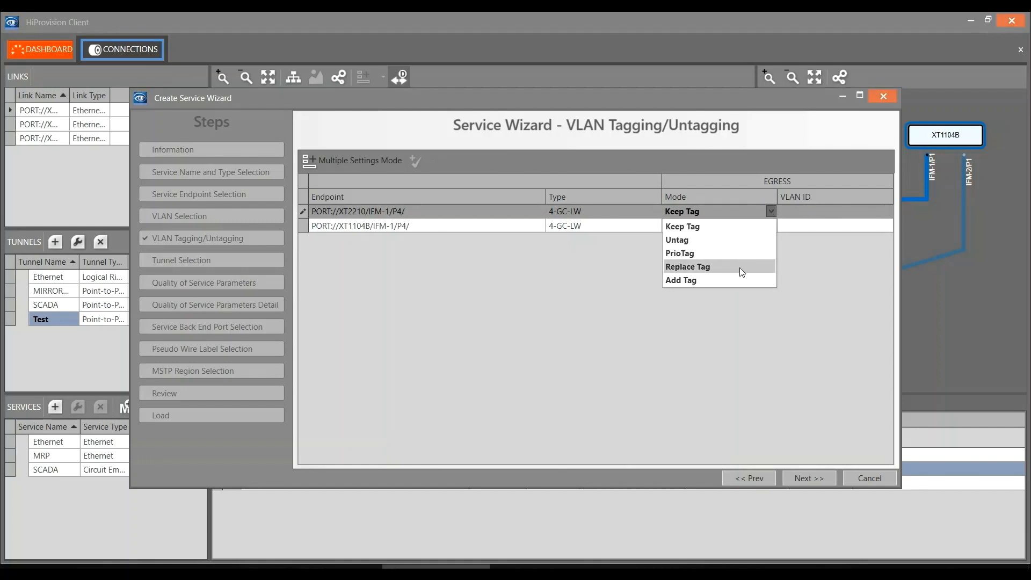
pyautogui.click(785, 335)
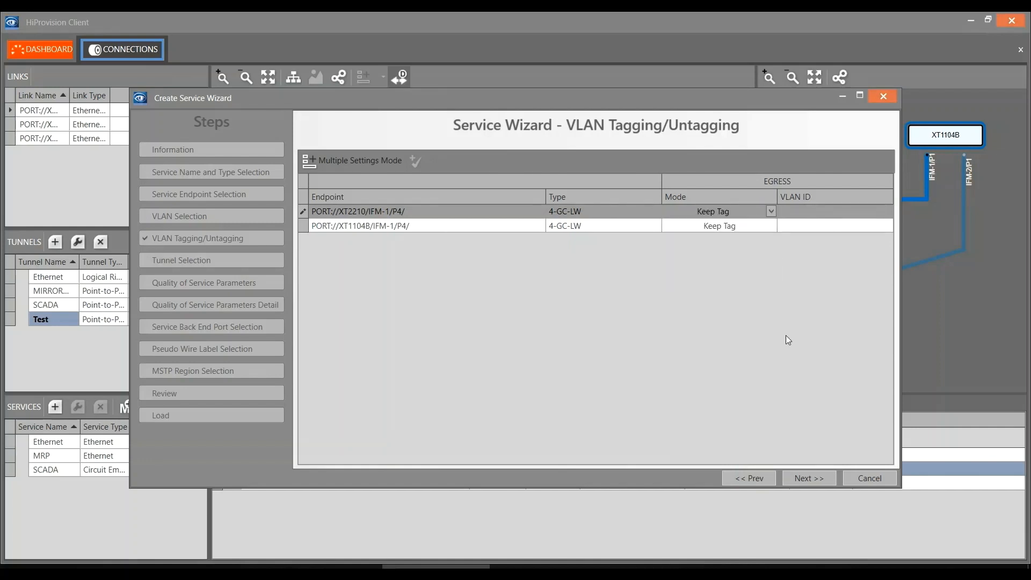
pyautogui.click(800, 478)
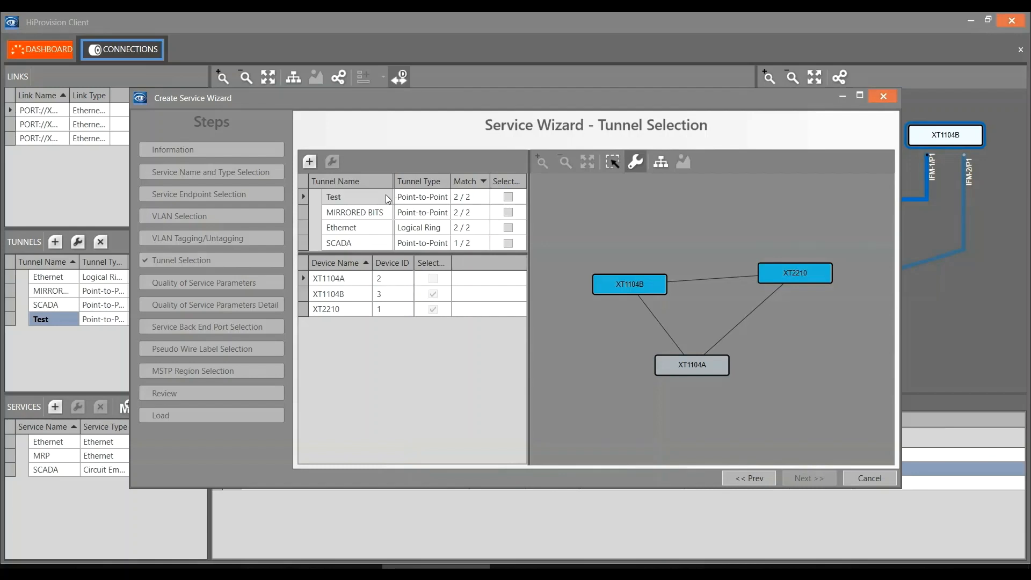
# Assign the Test tunnel to the service and accept the default quality of service parameters with 50,000 kbps service-based bandwidth.
pyautogui.click(507, 196)
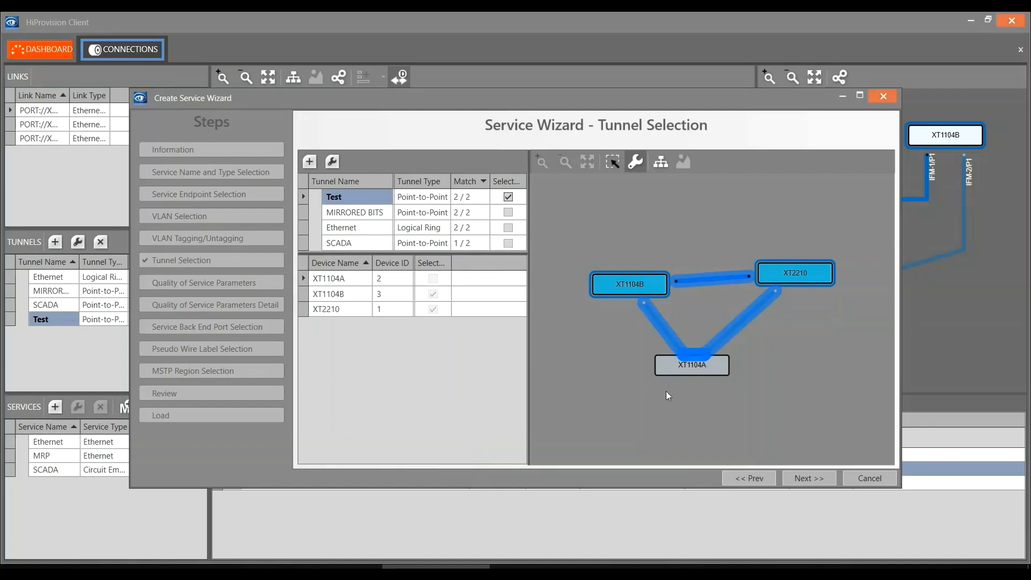
pyautogui.click(795, 472)
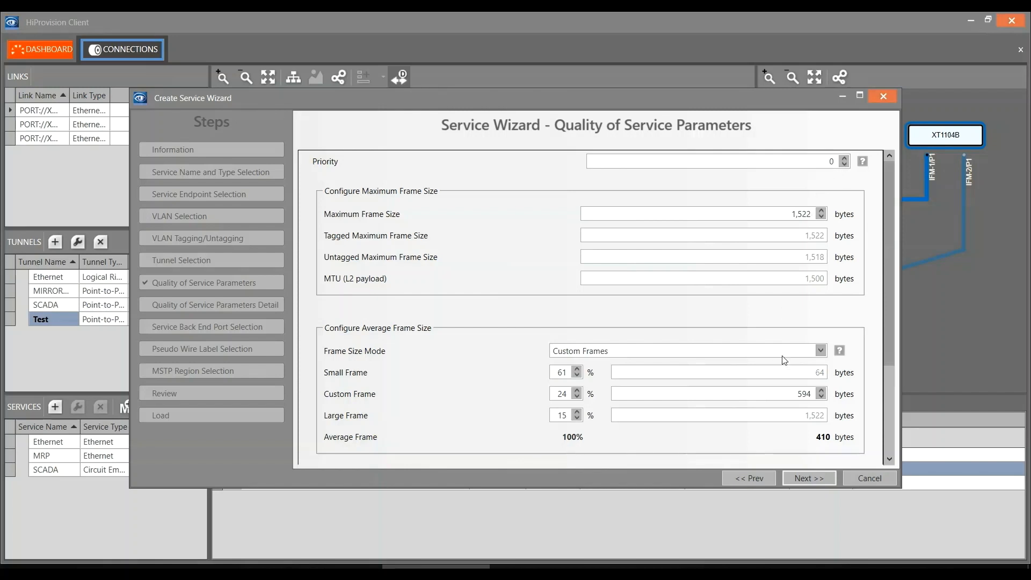
pyautogui.moveTo(894, 296); pyautogui.dragTo(895, 389)
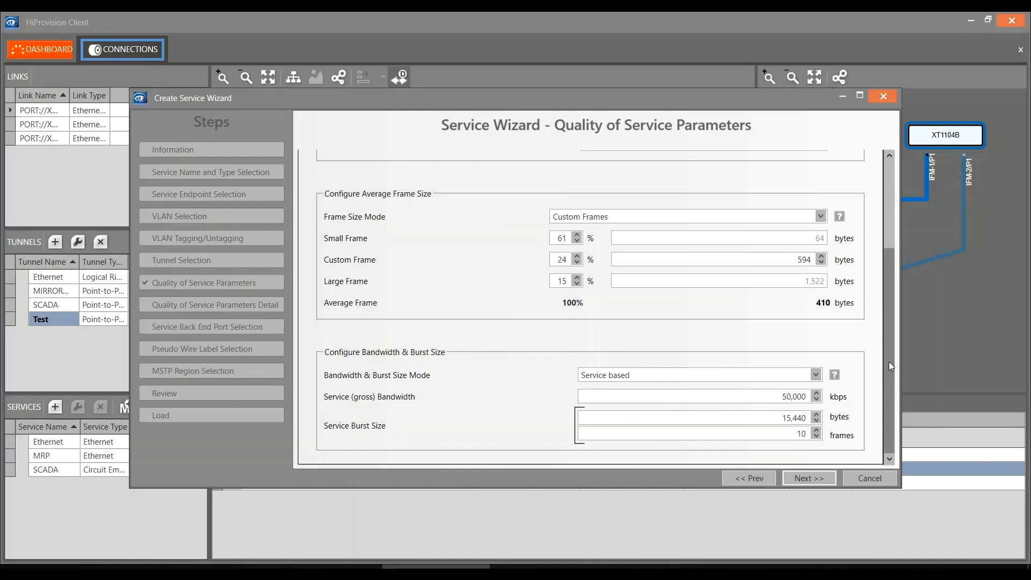
pyautogui.click(817, 479)
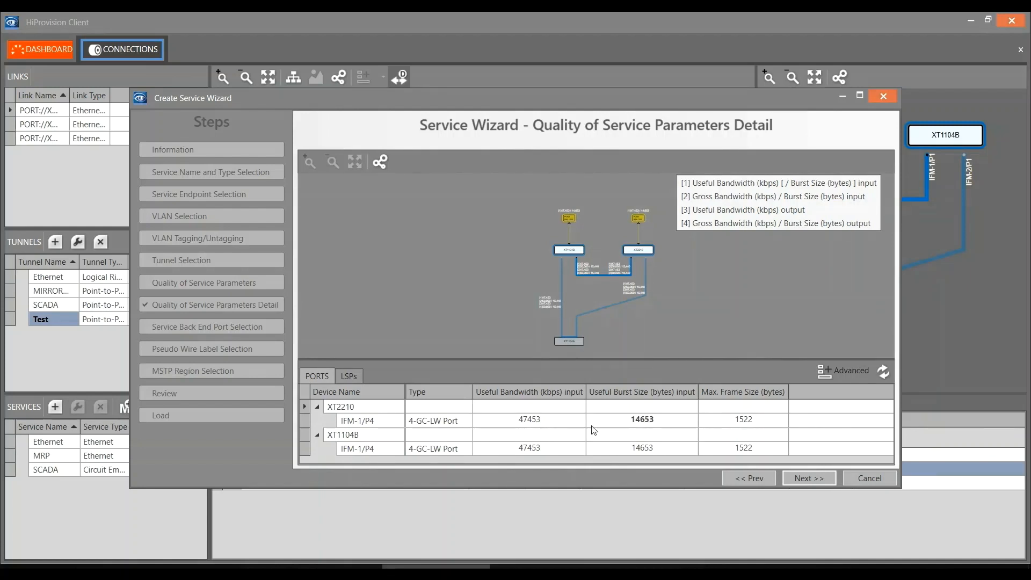
pyautogui.click(811, 478)
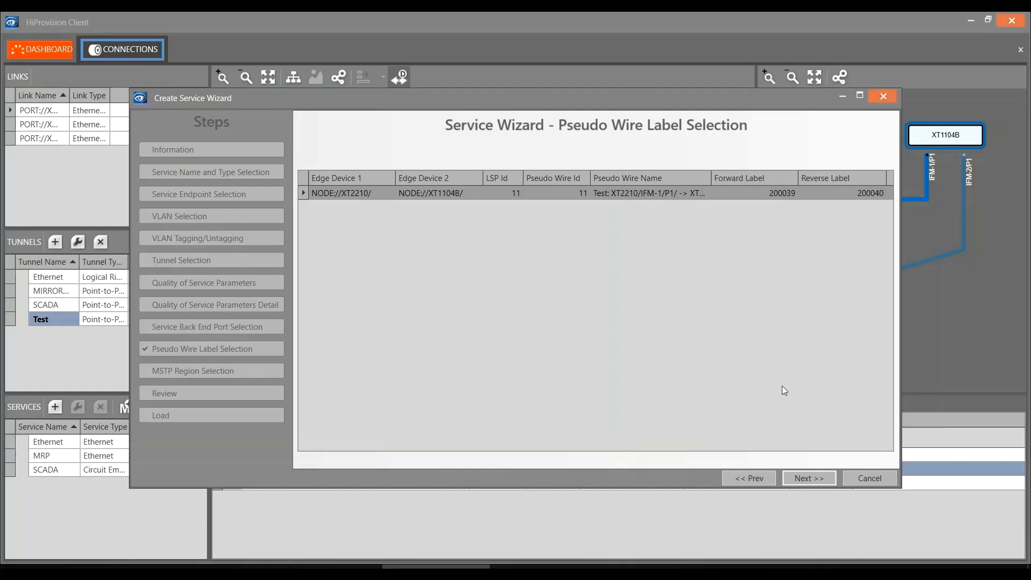
# Accept the default pseudo wire labels and finish the Test service, closing the wizard without loading it to the devices.
pyautogui.click(810, 479)
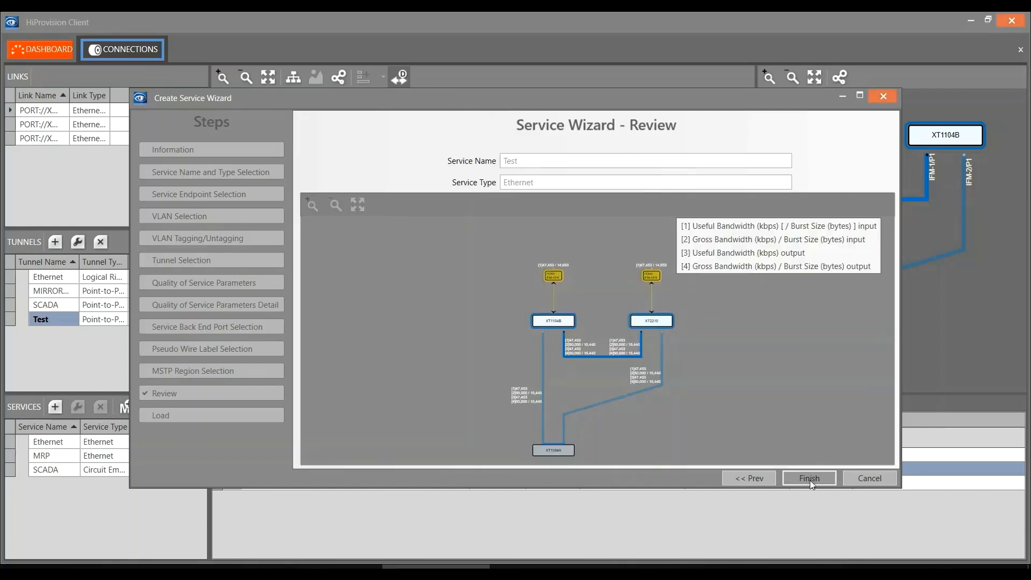
pyautogui.click(809, 480)
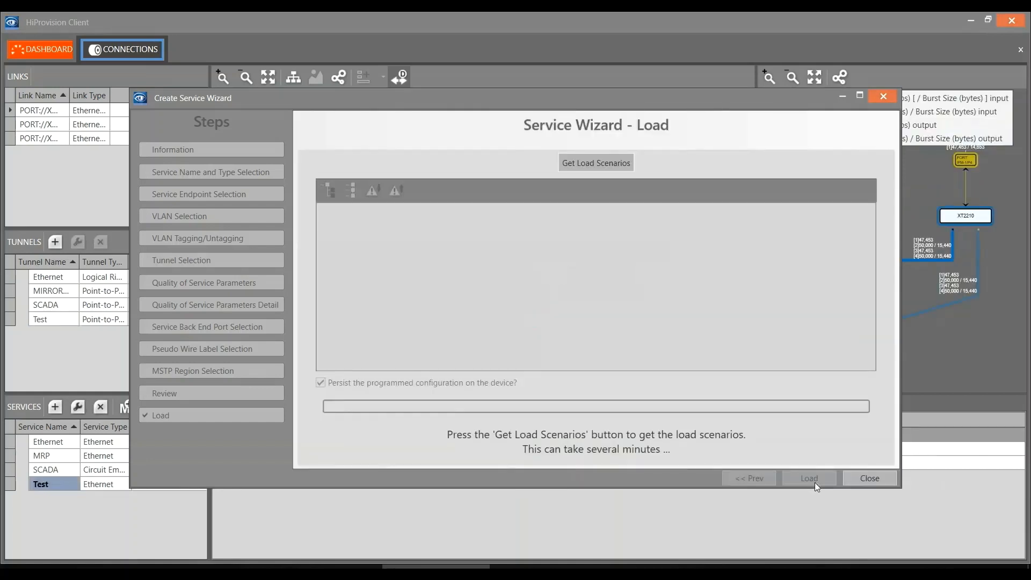
pyautogui.click(858, 479)
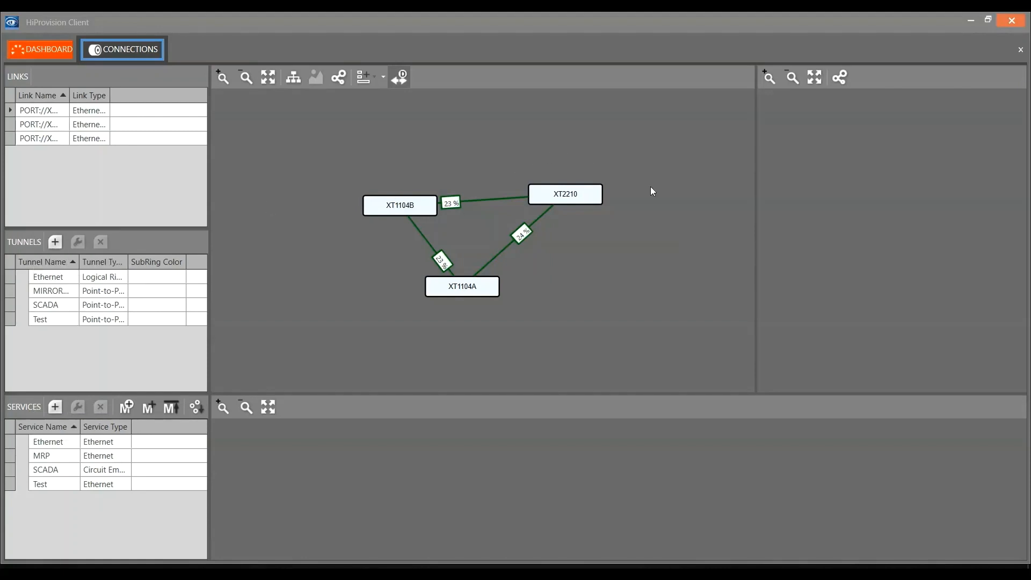
# Display the bandwidth details of the XT1104B–XT2210 link and examine its overall bandwidth usage.
pyautogui.click(222, 79)
pyautogui.moveTo(502, 209); pyautogui.dragTo(490, 232)
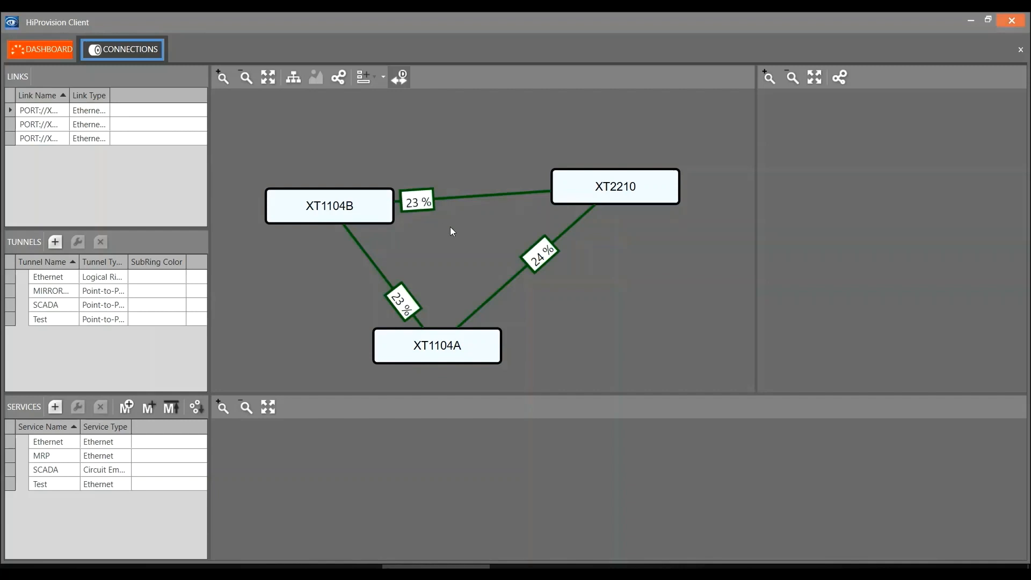
pyautogui.click(418, 209)
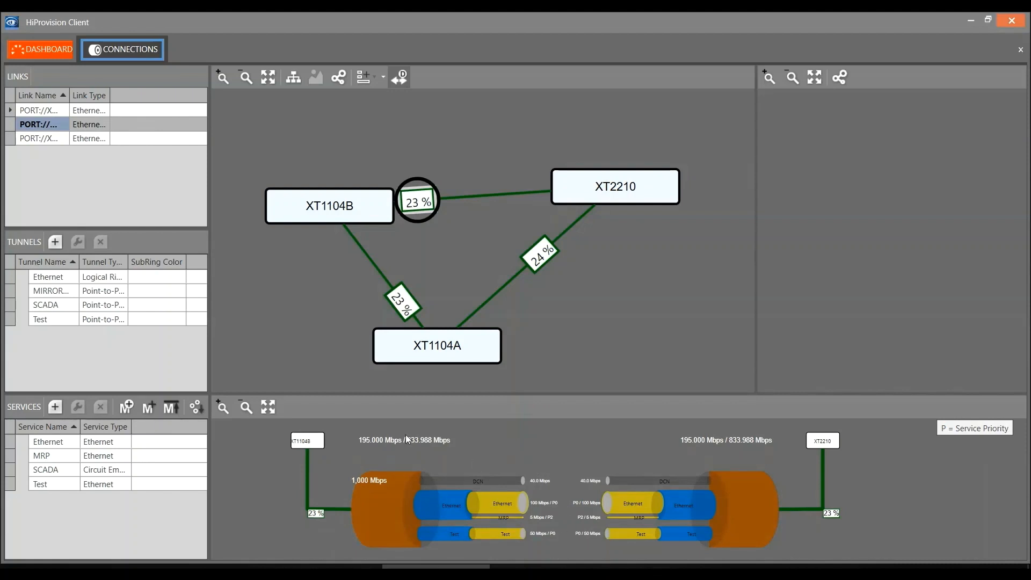
pyautogui.click(224, 403)
pyautogui.click(224, 404)
pyautogui.moveTo(548, 487); pyautogui.dragTo(600, 551)
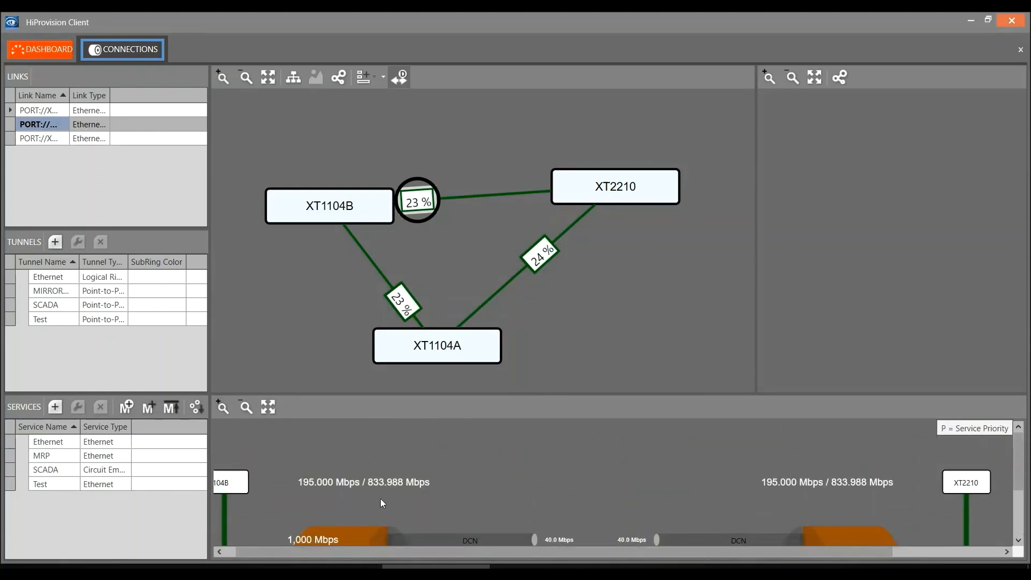
pyautogui.moveTo(372, 486)
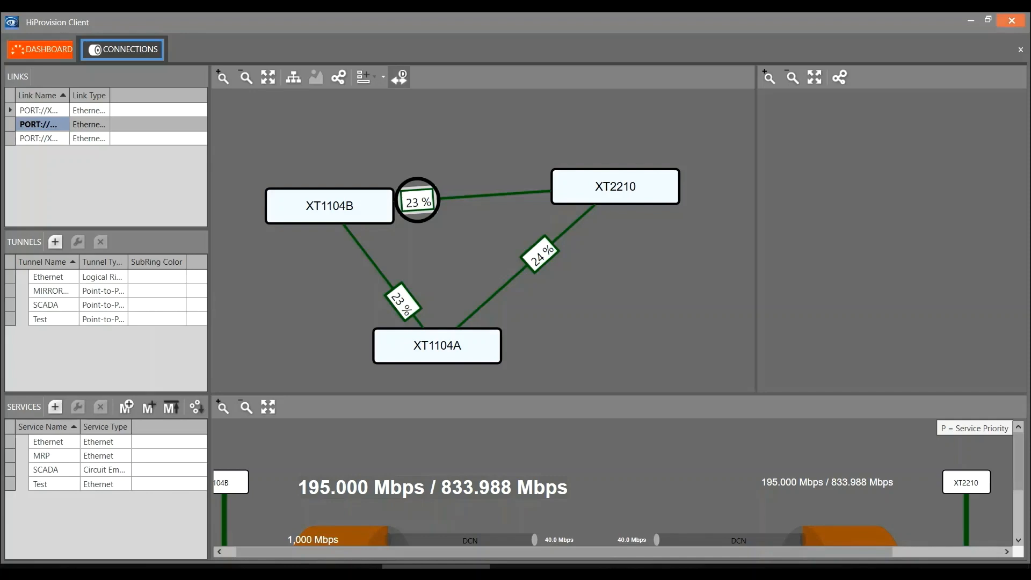
# Examine the bandwidth and priority reserved for each service on the XT1104B–XT2210 link, including Test, at both ends.
pyautogui.moveTo(551, 478); pyautogui.dragTo(541, 397)
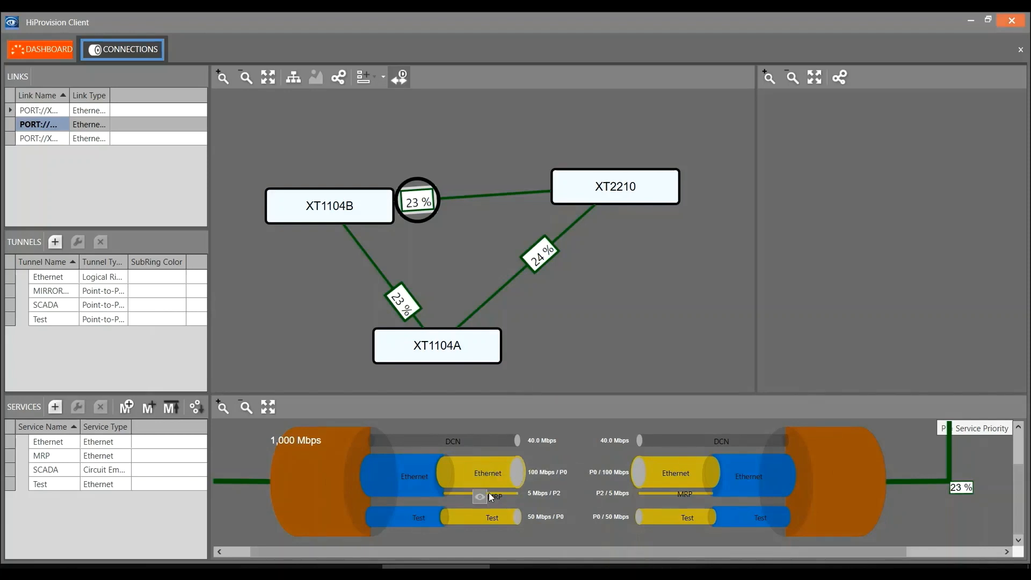
pyautogui.moveTo(586, 529); pyautogui.dragTo(561, 504)
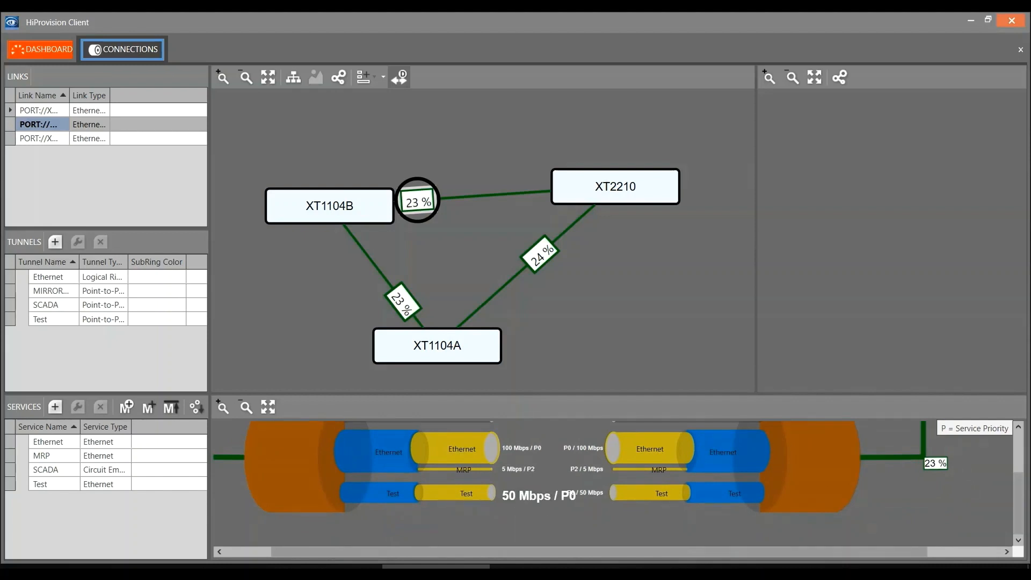
pyautogui.moveTo(553, 476); pyautogui.dragTo(462, 552)
pyautogui.moveTo(645, 462); pyautogui.dragTo(560, 486)
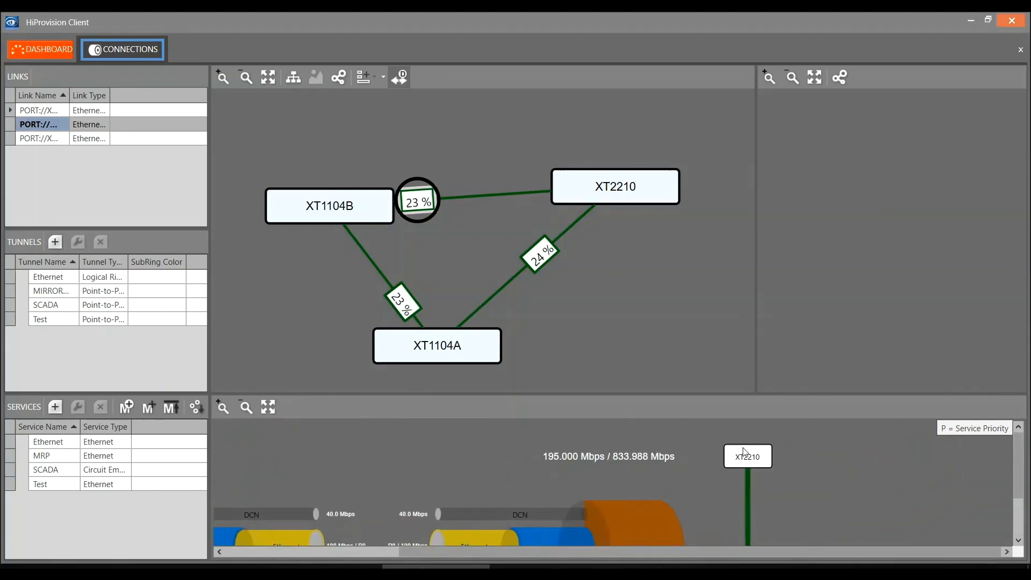
pyautogui.moveTo(425, 431); pyautogui.dragTo(731, 455)
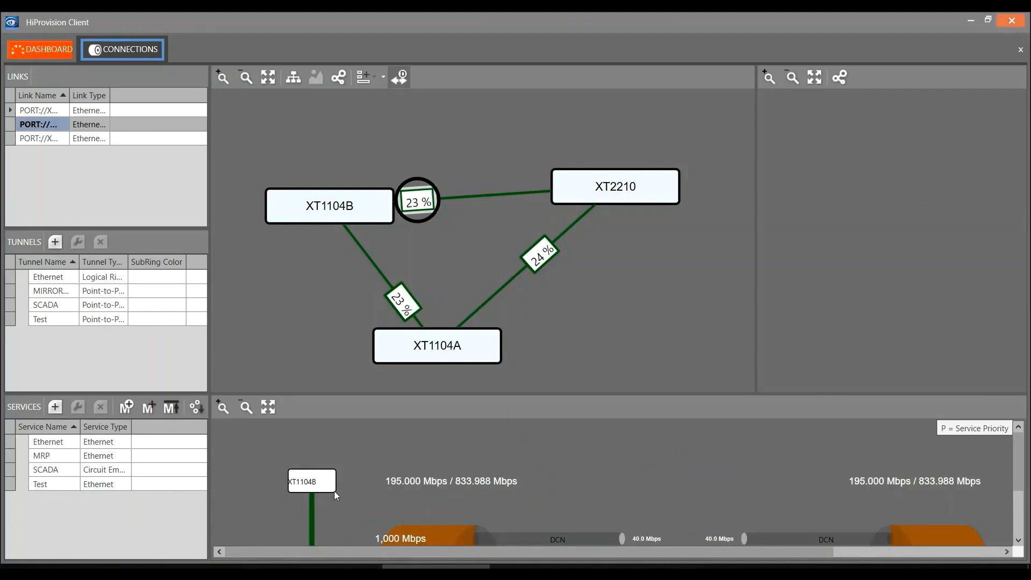
pyautogui.moveTo(358, 490); pyautogui.dragTo(374, 392)
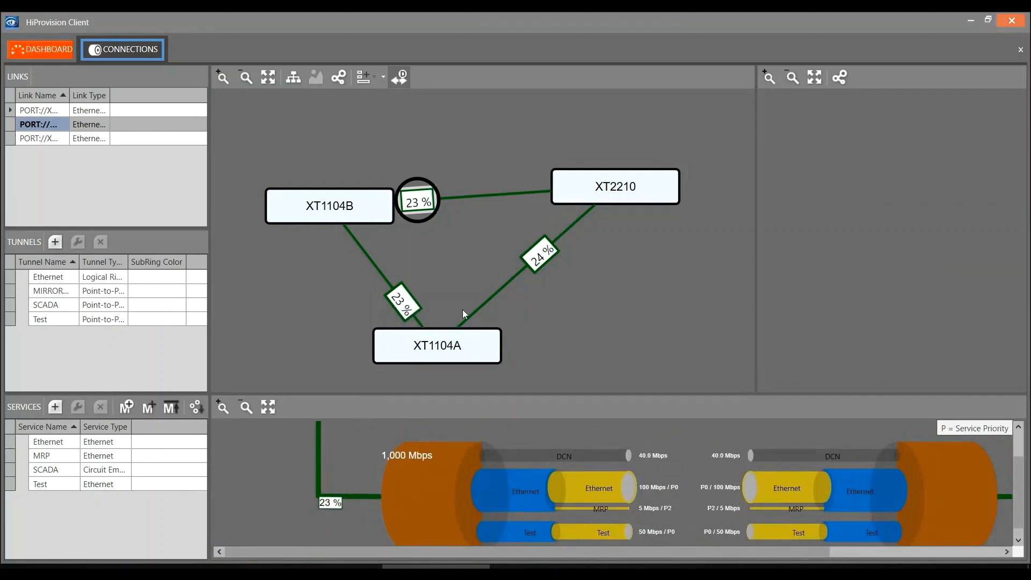
# Display the bandwidth details of the XT2210–XT1104A link and examine the Test service's reservation.
pyautogui.click(540, 258)
pyautogui.moveTo(626, 489); pyautogui.dragTo(408, 381)
pyautogui.moveTo(738, 493); pyautogui.dragTo(494, 435)
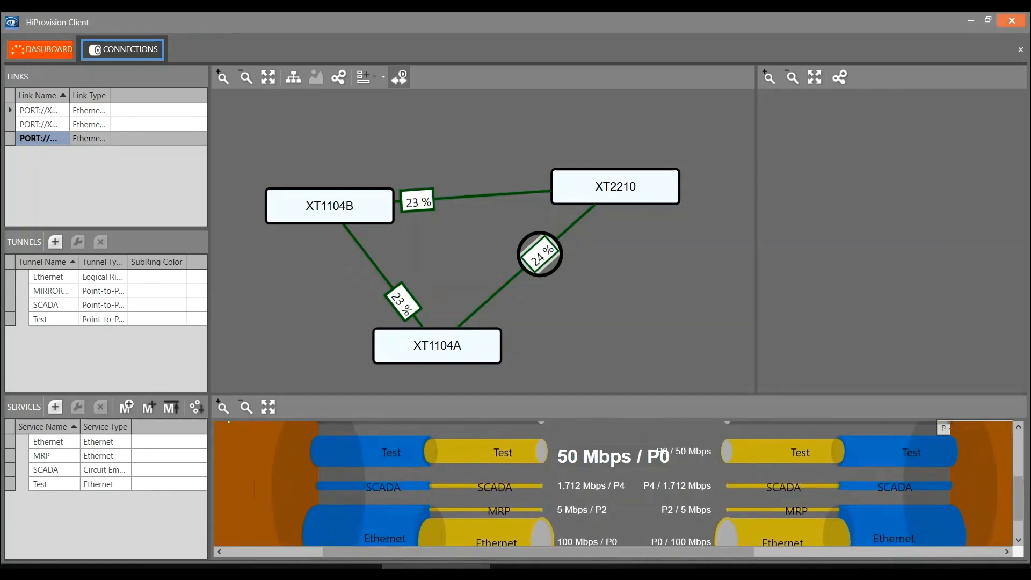
# Display the bandwidth details of the XT1104A–XT1104B link and examine the reservations of its tunnels and services.
pyautogui.click(406, 317)
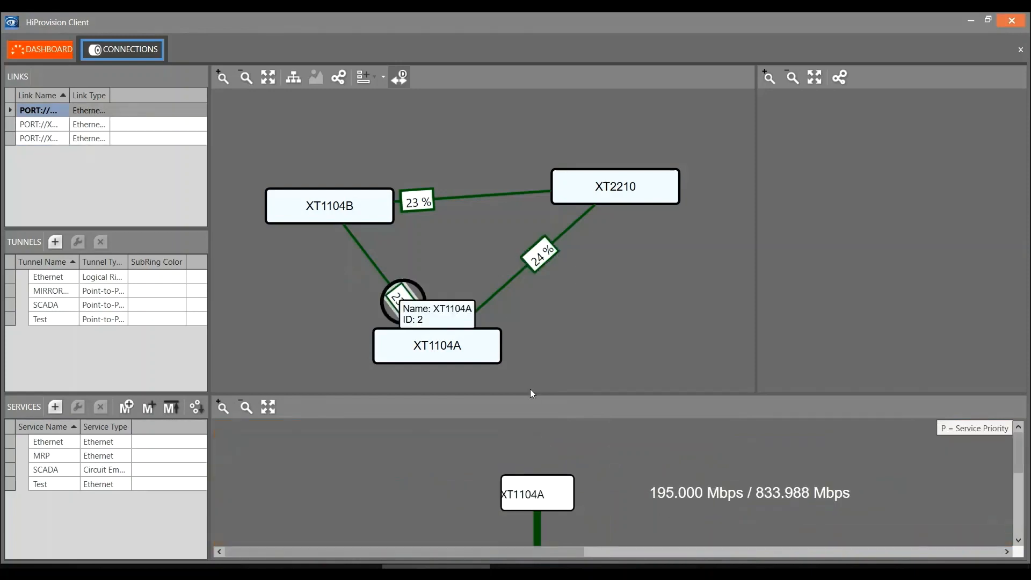
pyautogui.click(246, 408)
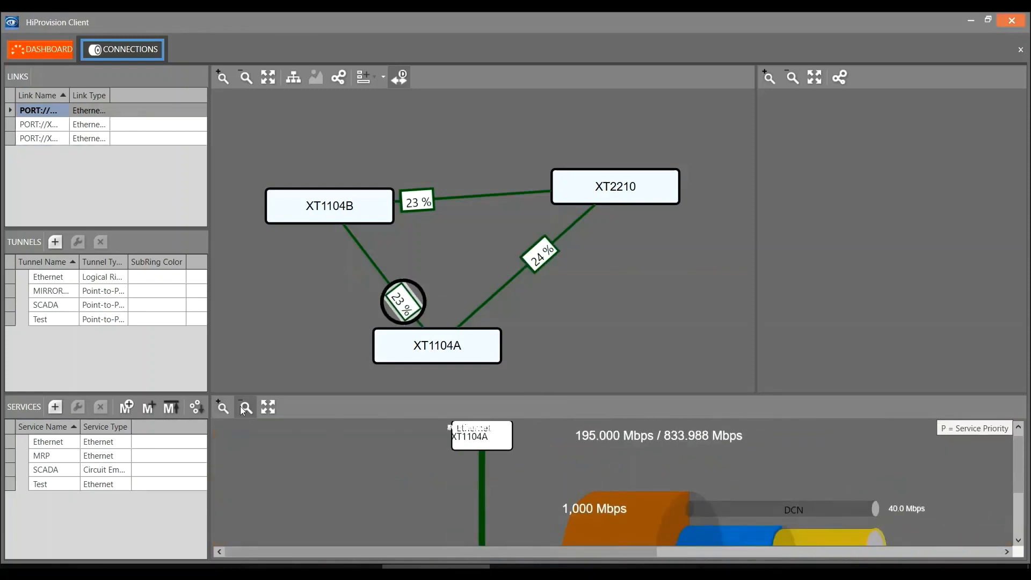
pyautogui.click(246, 408)
pyautogui.moveTo(414, 503); pyautogui.dragTo(245, 445)
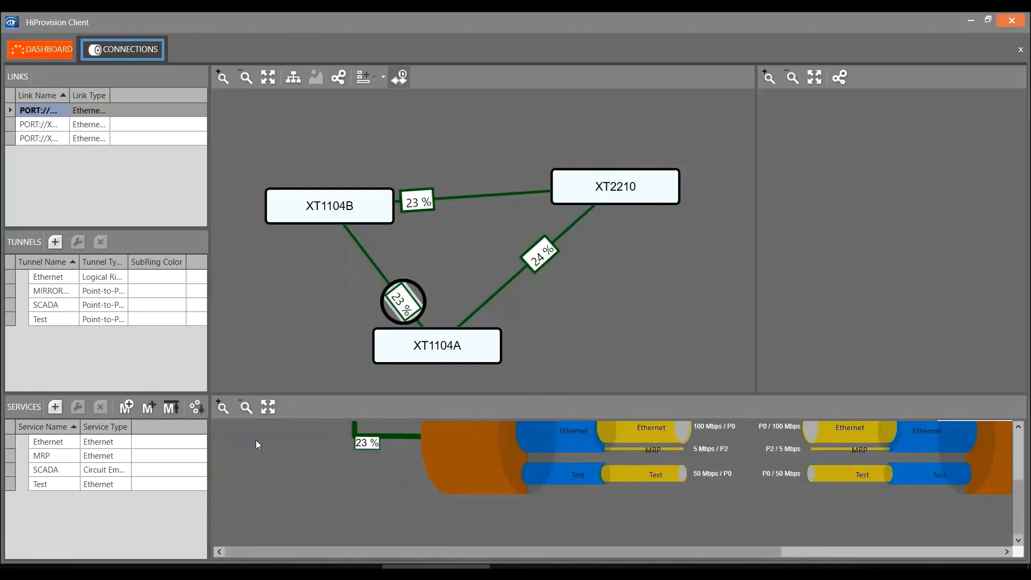
pyautogui.moveTo(649, 504); pyautogui.dragTo(476, 535)
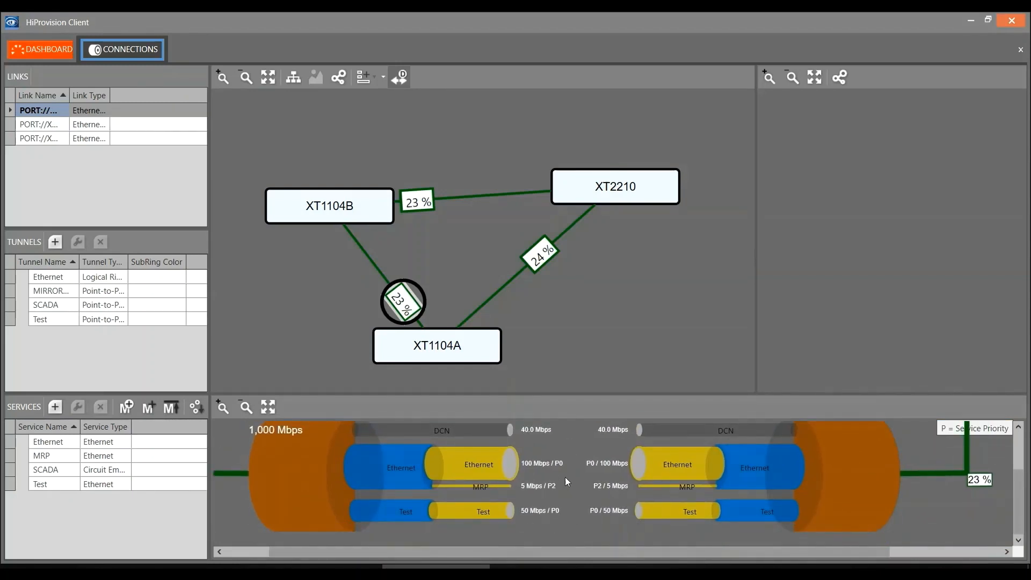